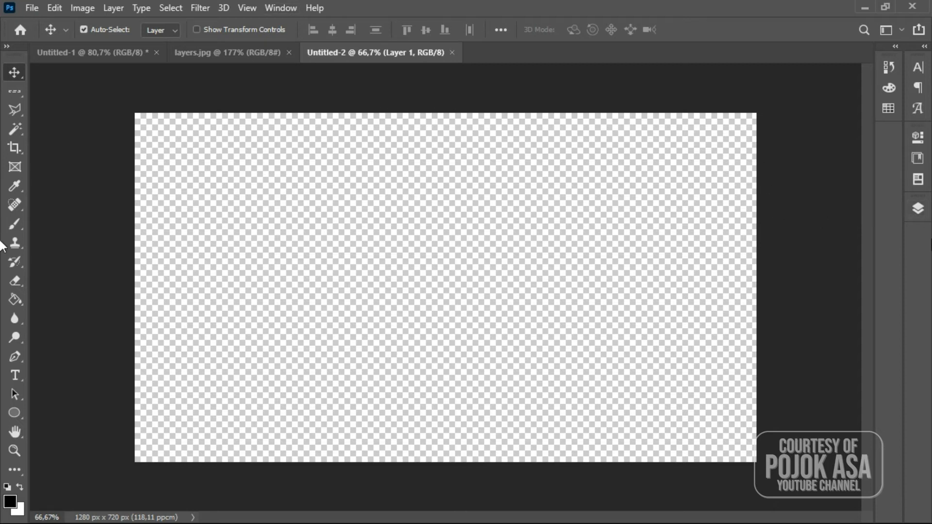
# Draw a black circle about 169 px in diameter at the upper middle of the canvas as the head.
pyautogui.click(917, 209)
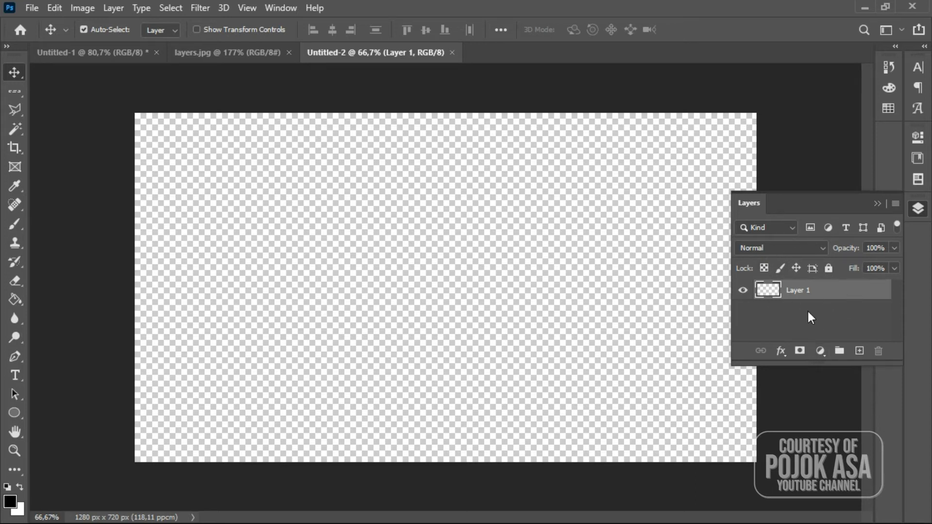
pyautogui.click(362, 88)
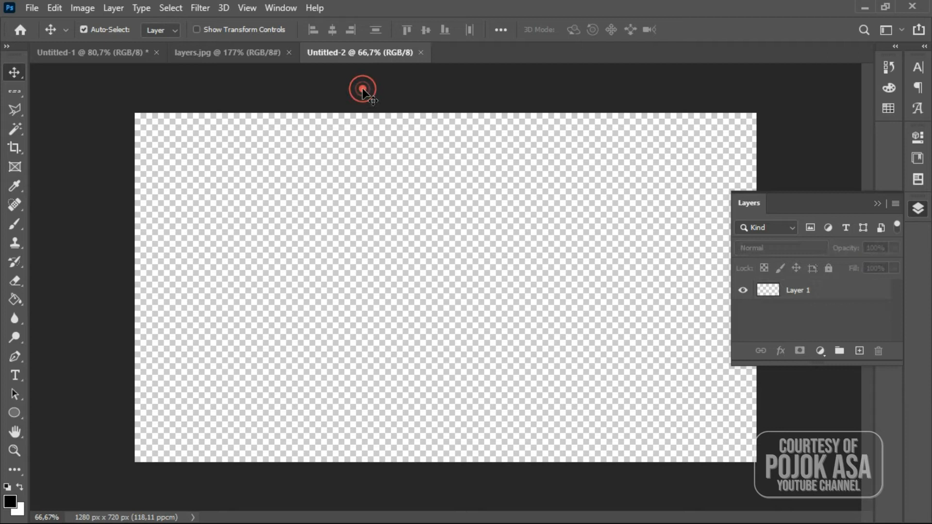
pyautogui.click(788, 292)
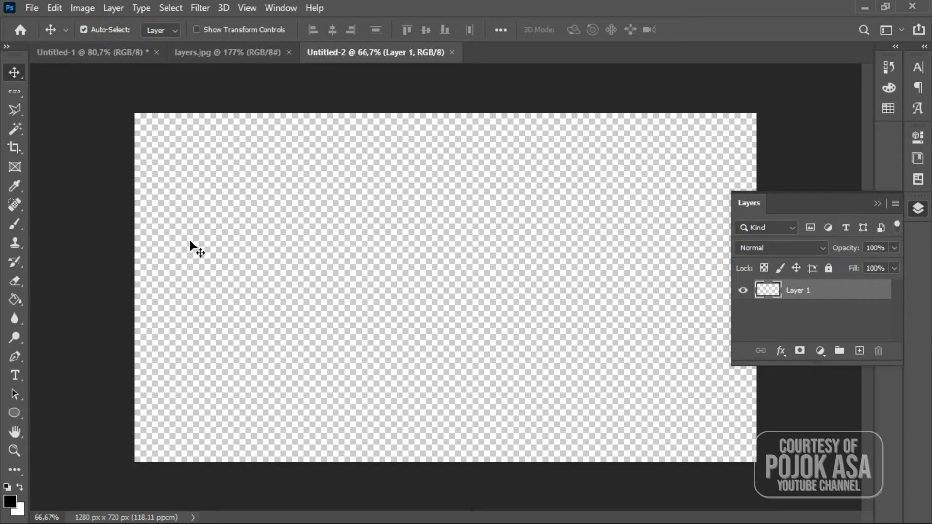
pyautogui.click(14, 417)
pyautogui.moveTo(387, 153); pyautogui.dragTo(486, 257)
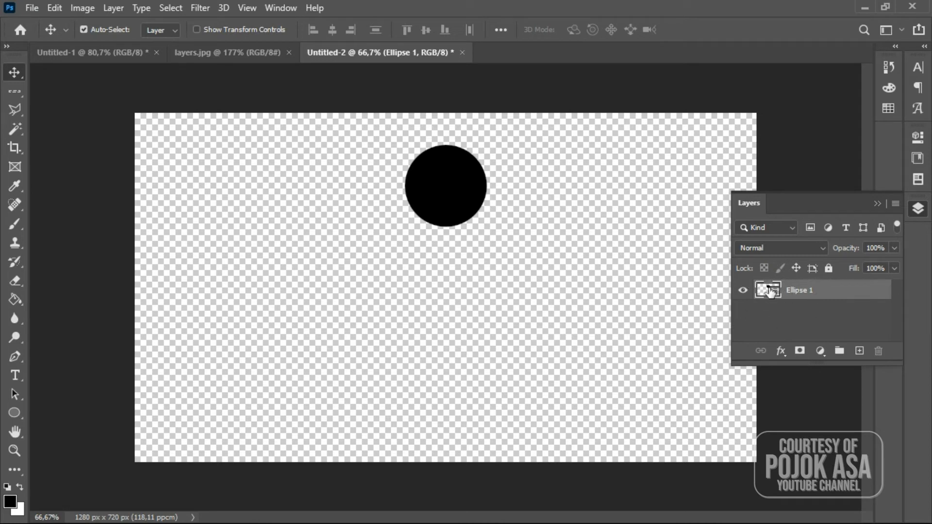
# Rename the circle's layer as kepala.
pyautogui.doubleClick(815, 290)
pyautogui.press('BackSpace')
pyautogui.press('Return')
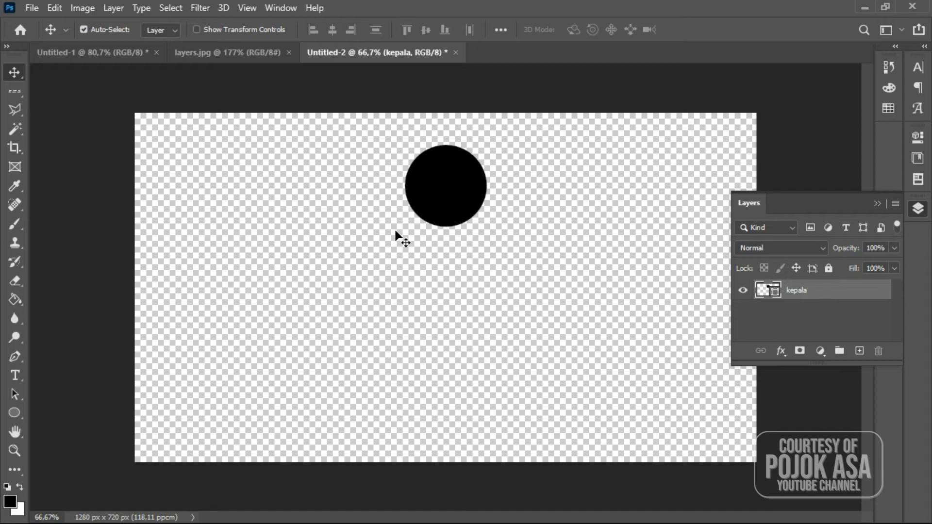
# Draw a black rounded rectangle about 128 × 242 px beneath the circle as the torso.
pyautogui.click(14, 414)
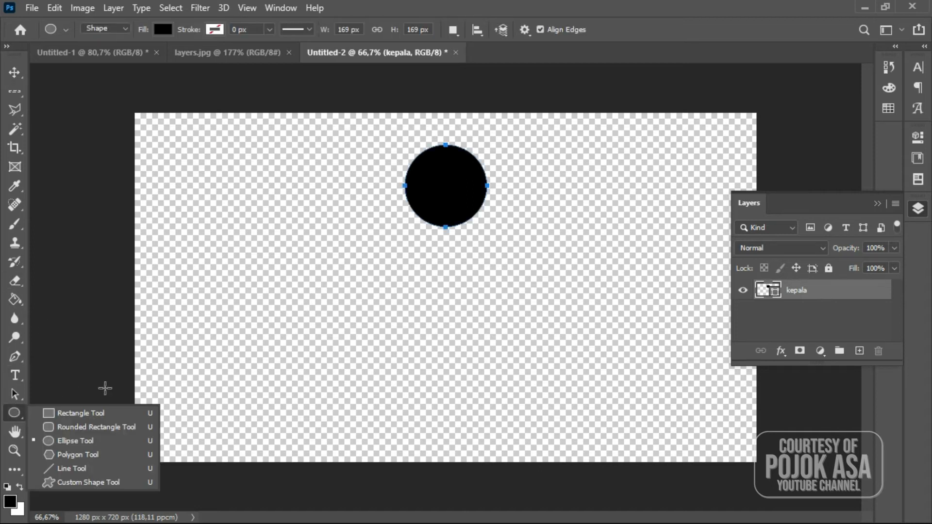
pyautogui.click(80, 427)
pyautogui.moveTo(412, 223); pyautogui.dragTo(475, 340)
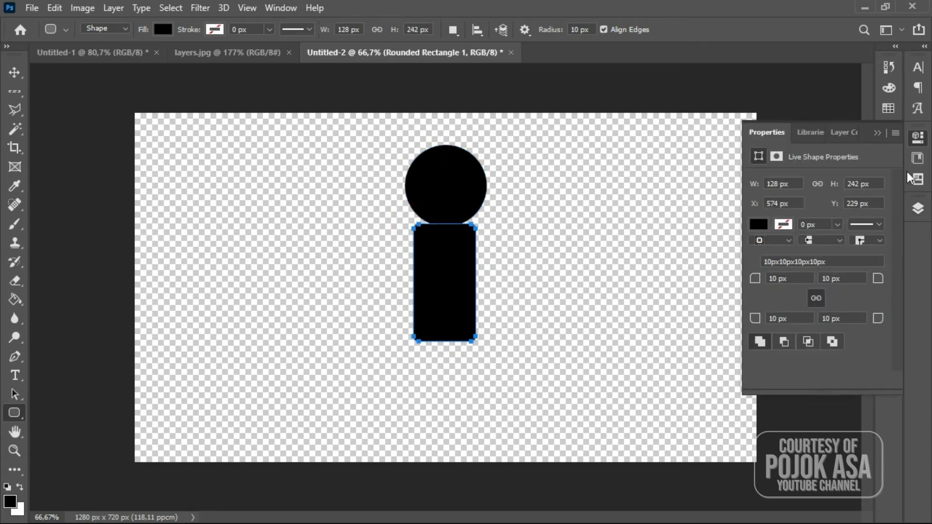
# Rename the torso's layer as badan and shift the torso slightly down so it is centred just below the head.
pyautogui.click(917, 209)
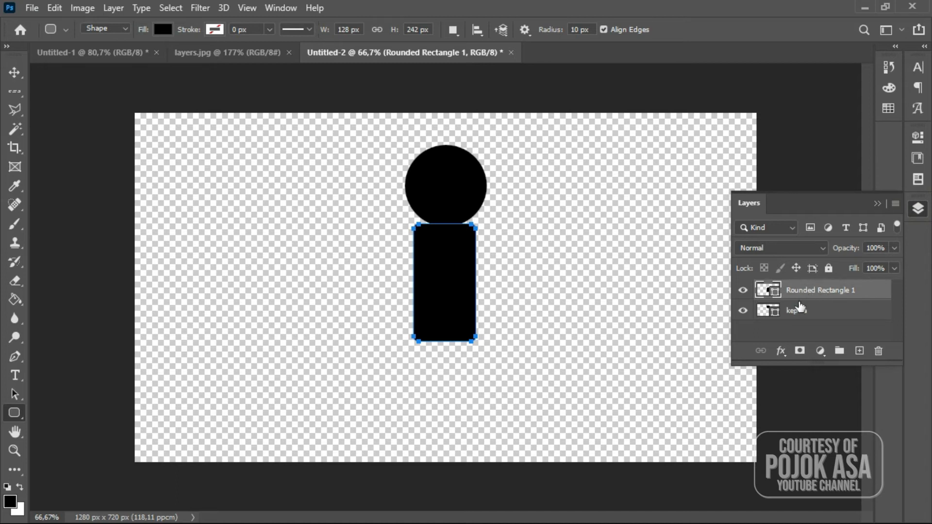
pyautogui.doubleClick(811, 291)
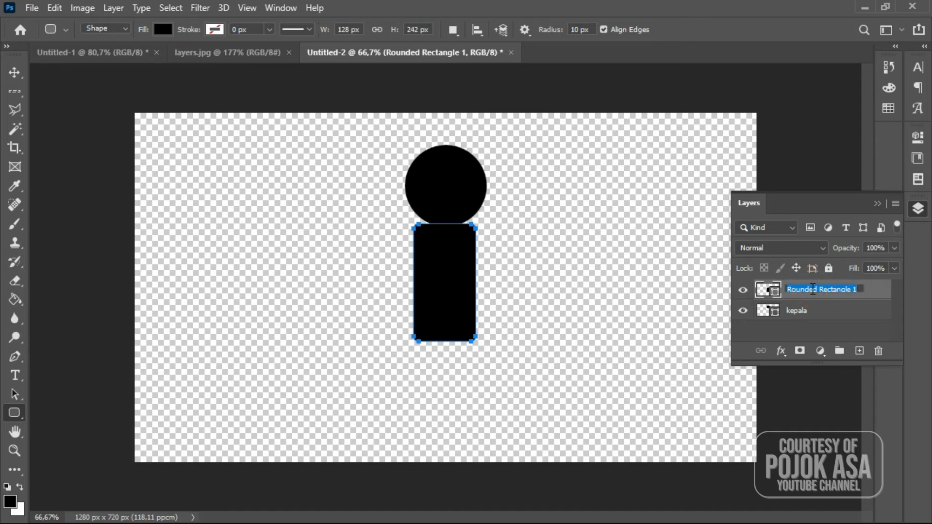
pyautogui.write('badan')
pyautogui.press('Return')
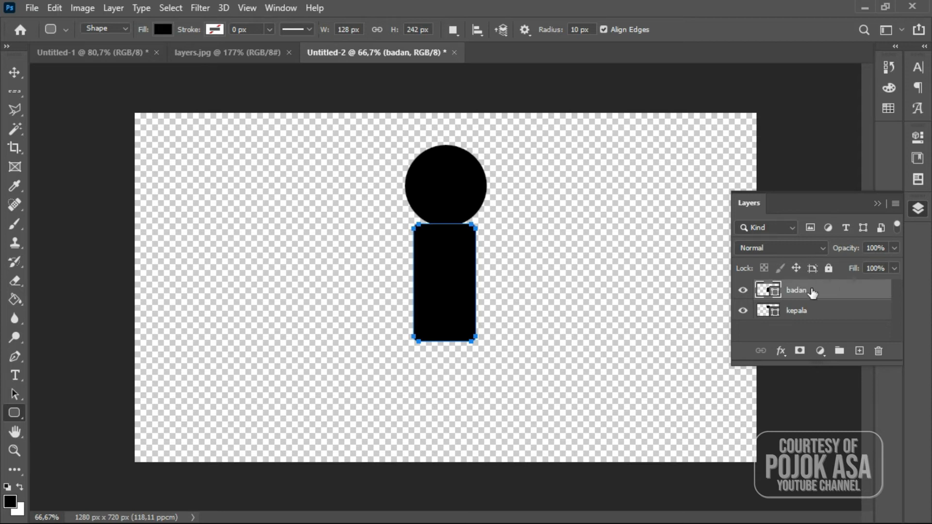
pyautogui.click(15, 72)
pyautogui.moveTo(451, 265); pyautogui.dragTo(455, 271)
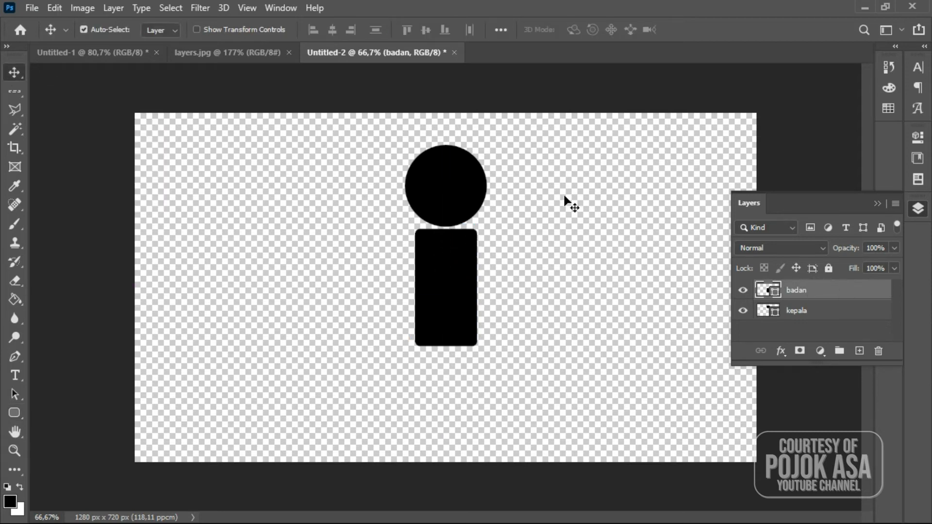
# Draw a narrow rounded rectangle about 43 × 204 px to the left of the torso as an arm.
pyautogui.click(14, 413)
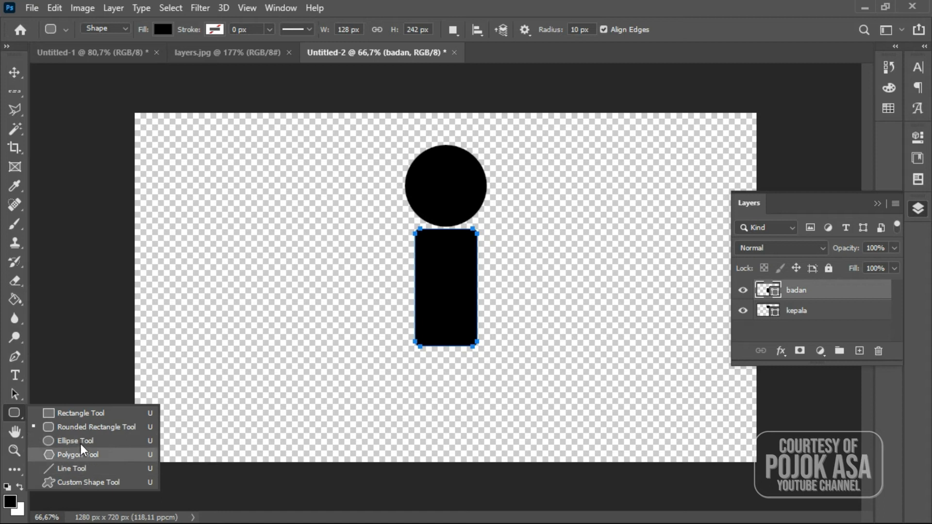
pyautogui.click(80, 427)
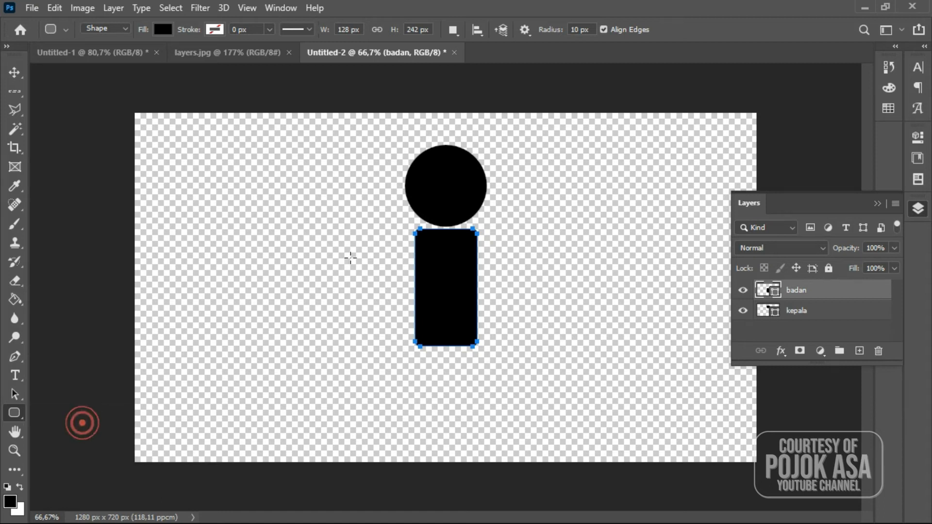
pyautogui.moveTo(326, 221); pyautogui.dragTo(348, 321)
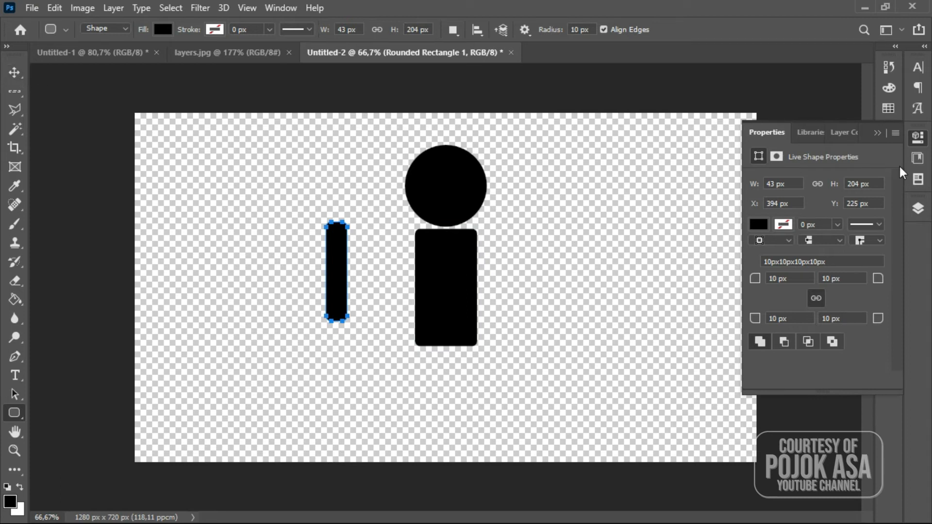
# Rename the new arm's layer as tangan kiri and move the arm close beside the torso, aligned with its upper edge.
pyautogui.click(917, 209)
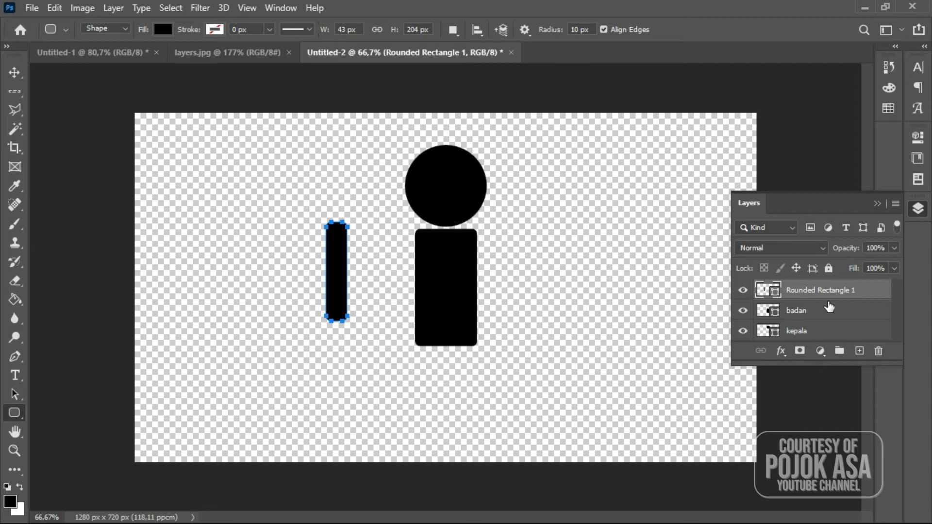
pyautogui.doubleClick(820, 290)
pyautogui.write('tangan')
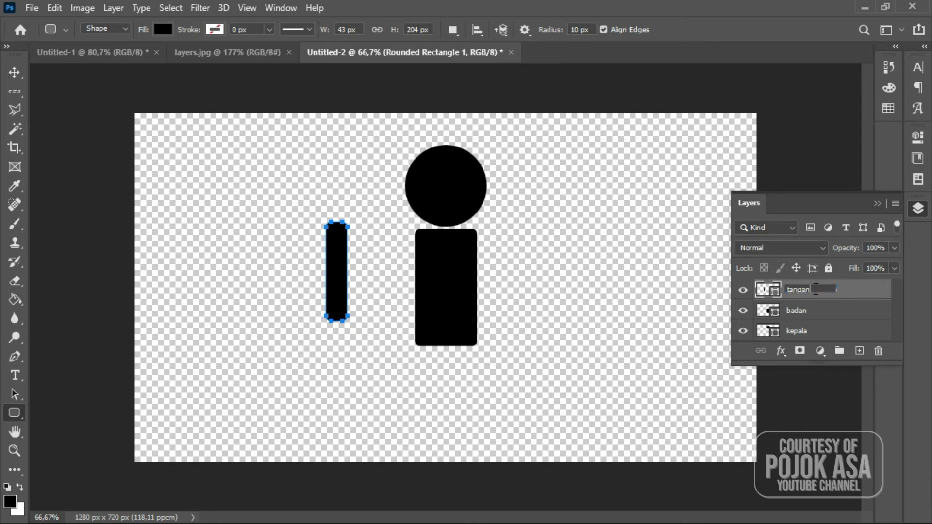
pyautogui.write(' kiri')
pyautogui.press('Return')
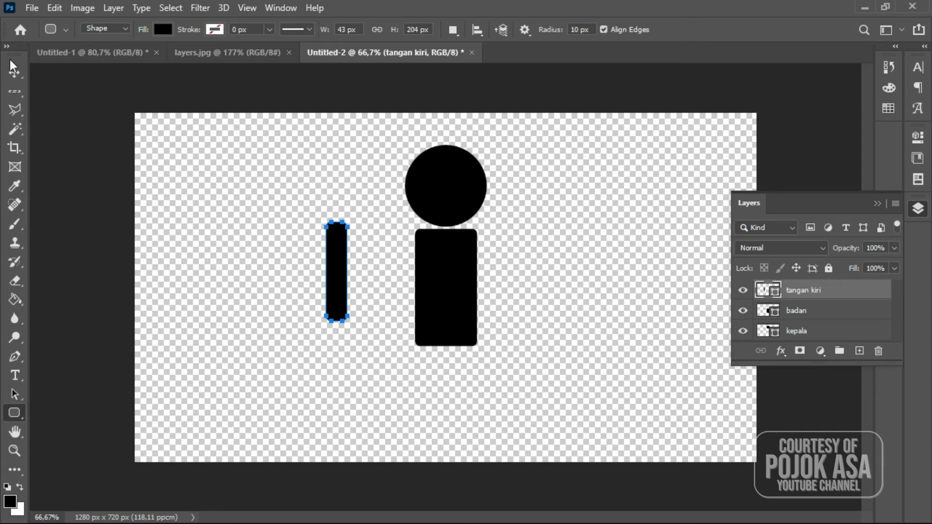
pyautogui.click(15, 75)
pyautogui.moveTo(334, 261); pyautogui.dragTo(391, 267)
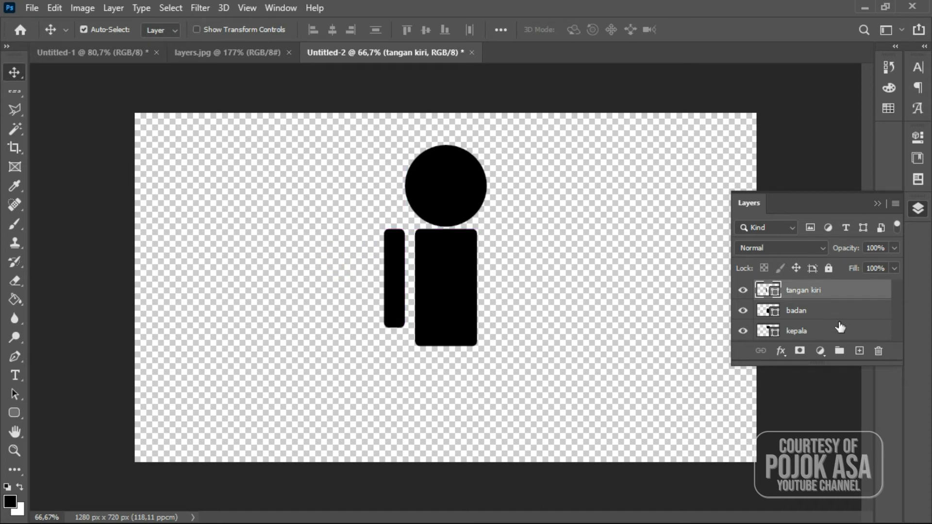
# Draw a narrow rounded rectangle about 33 × 200 px to the right of the torso as the second arm.
pyautogui.click(14, 412)
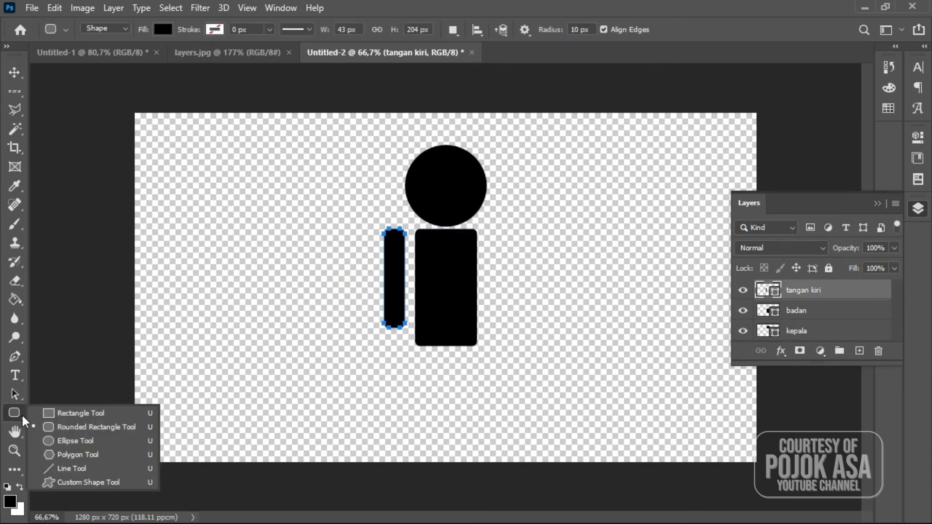
pyautogui.click(66, 429)
pyautogui.moveTo(489, 228); pyautogui.dragTo(504, 325)
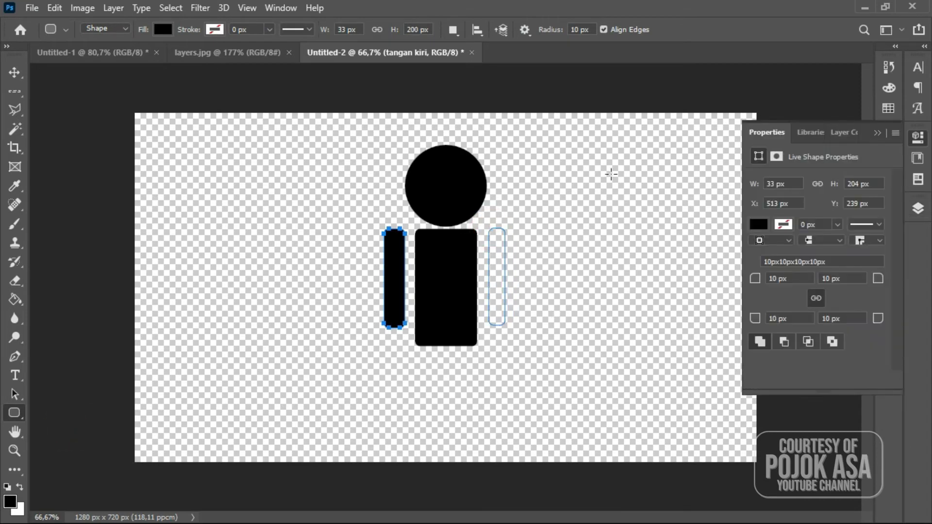
# Rename the second arm's layer as tangan kanan.
pyautogui.click(917, 214)
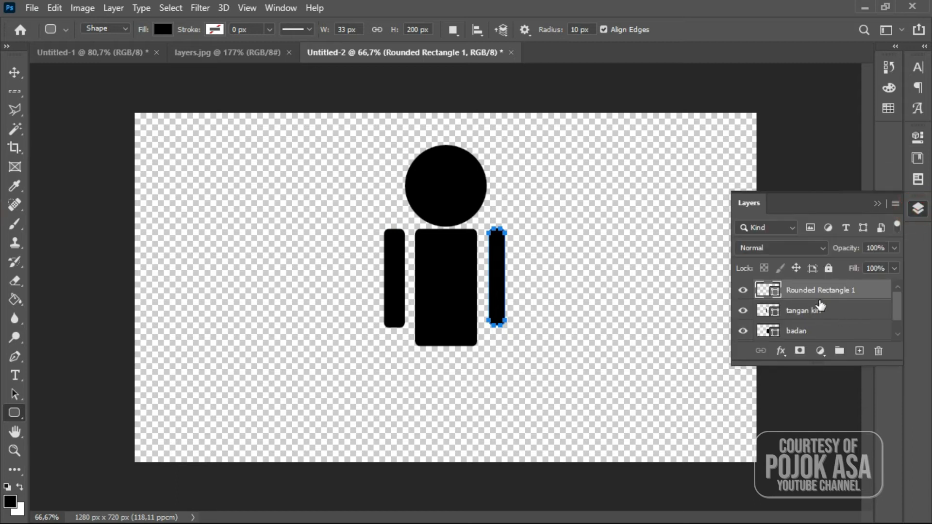
pyautogui.doubleClick(818, 291)
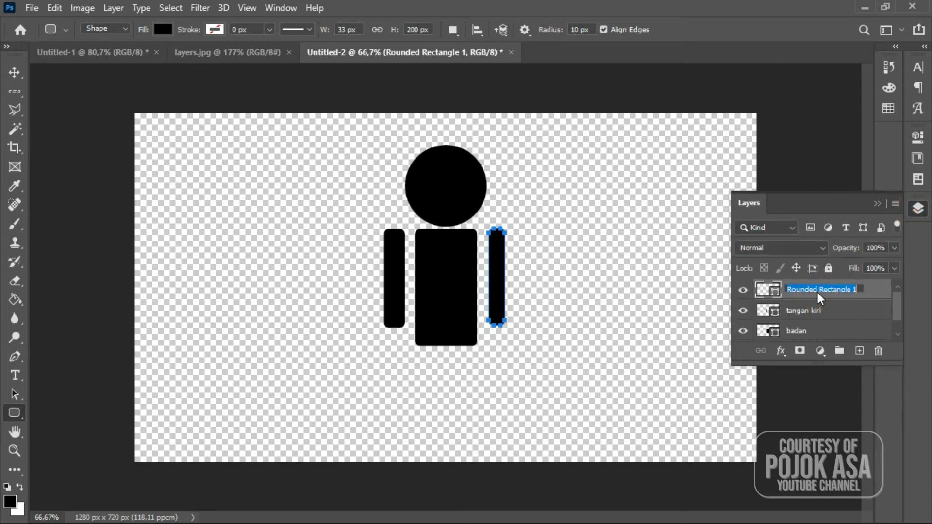
pyautogui.write('tangan k')
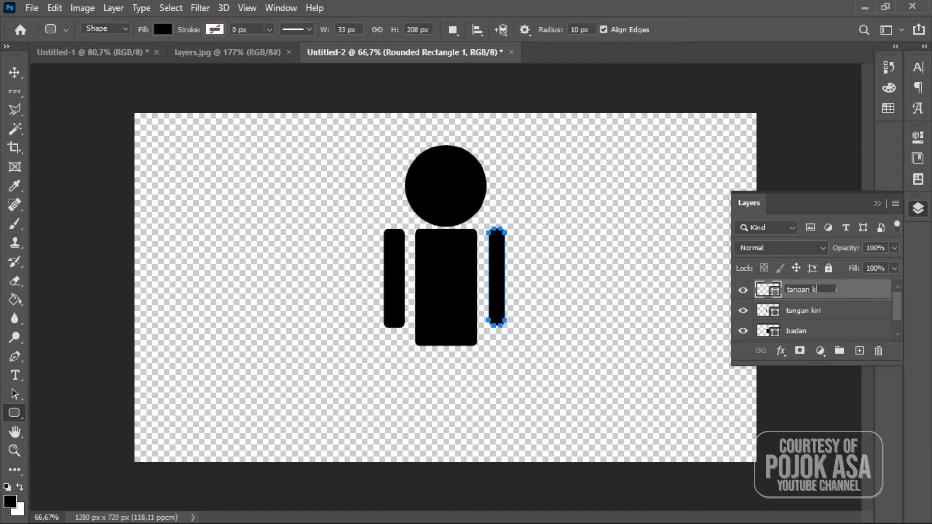
pyautogui.write('anan')
pyautogui.click(852, 312)
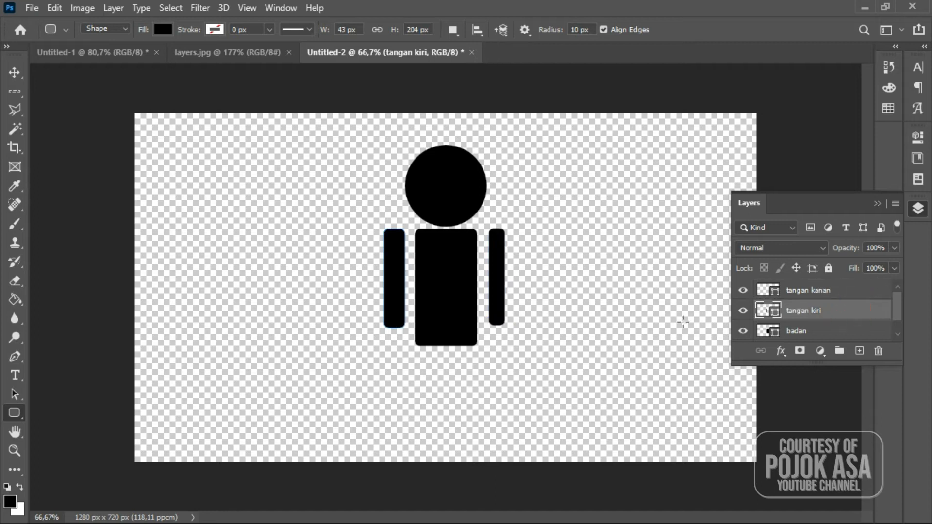
# Nudge the tangan kanan arm closer to the torso, aligned with its upper edge, and deselect it.
pyautogui.click(14, 72)
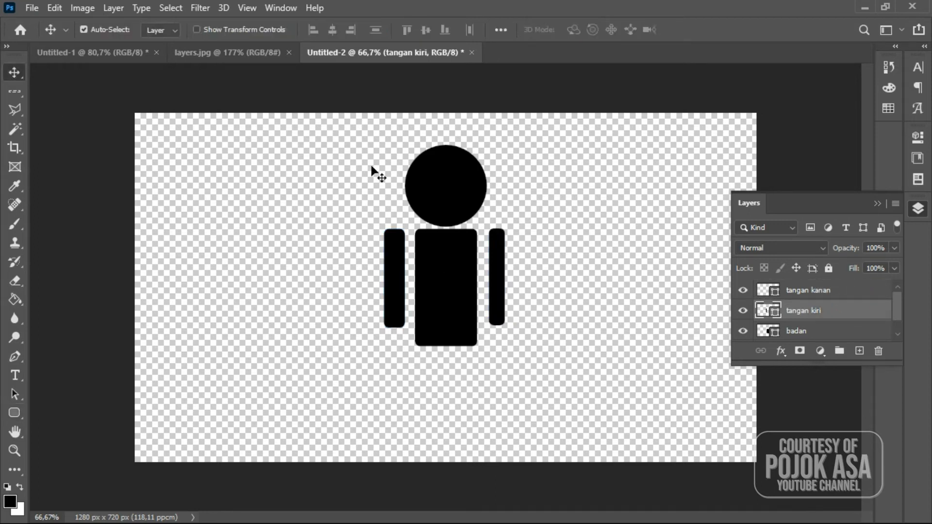
pyautogui.moveTo(499, 285); pyautogui.dragTo(495, 284)
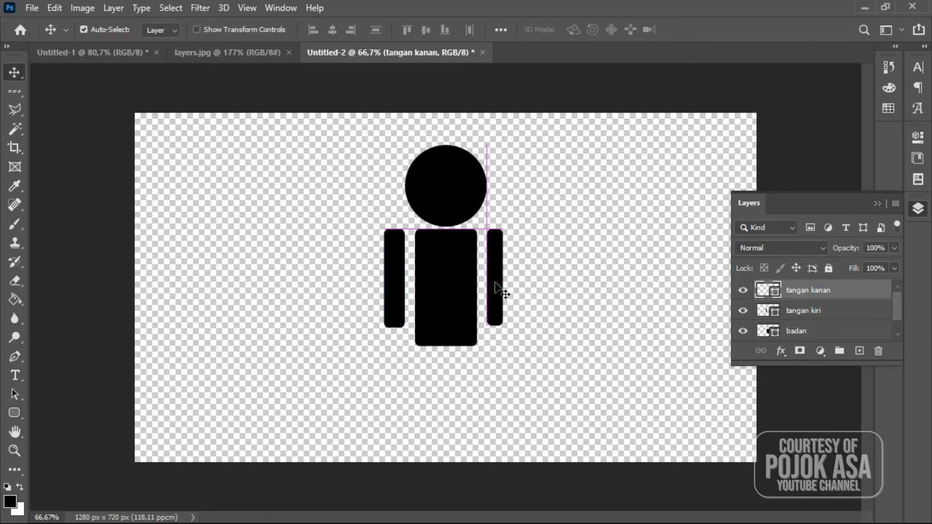
pyautogui.click(620, 373)
# Draw a rounded rectangle about 55 × 134 px below the torso's lower-left corner as a leg.
pyautogui.scroll(-1, 888, 313)
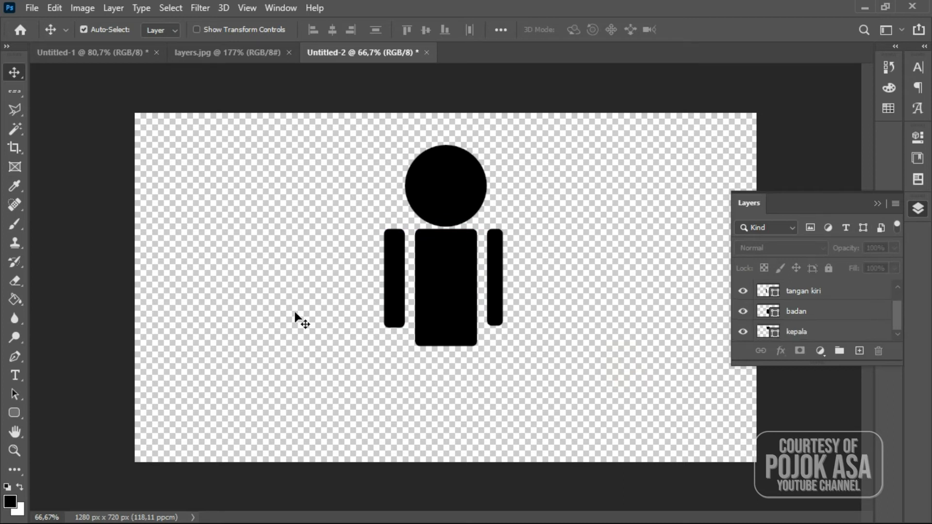
pyautogui.click(13, 414)
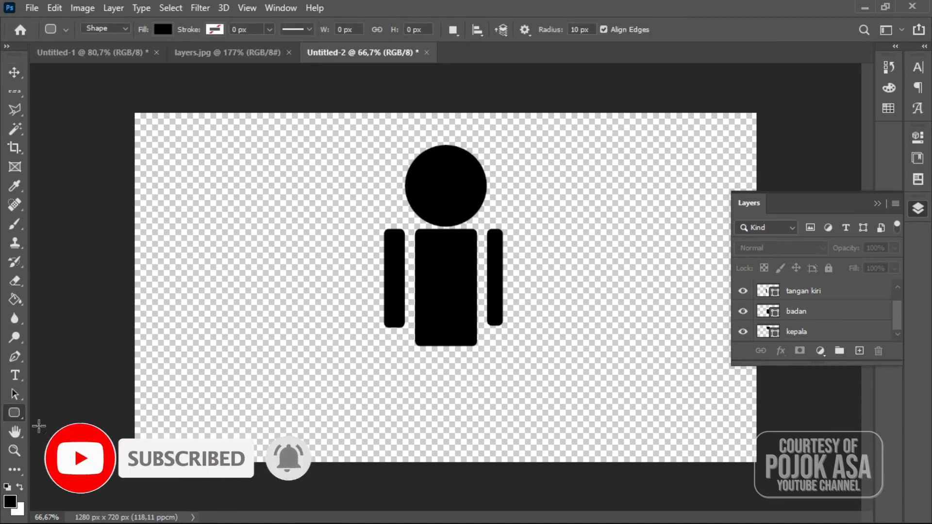
pyautogui.moveTo(401, 343); pyautogui.dragTo(429, 409)
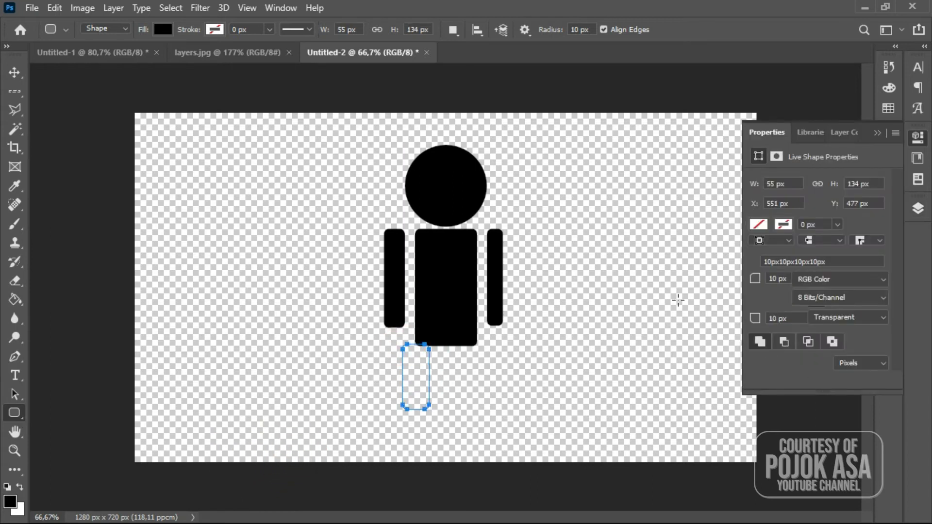
# Rename the new leg's layer as kaki kanan.
pyautogui.click(917, 208)
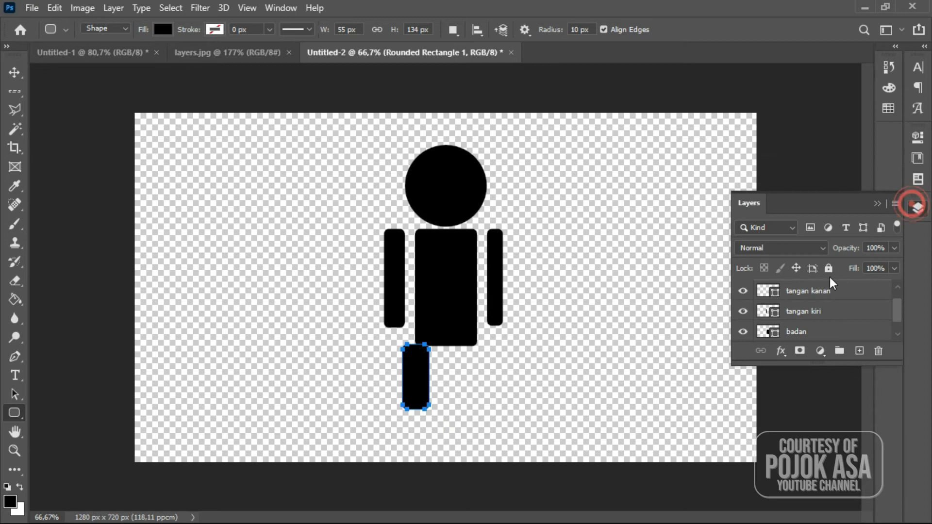
pyautogui.scroll(1, 801, 297)
pyautogui.doubleClick(819, 290)
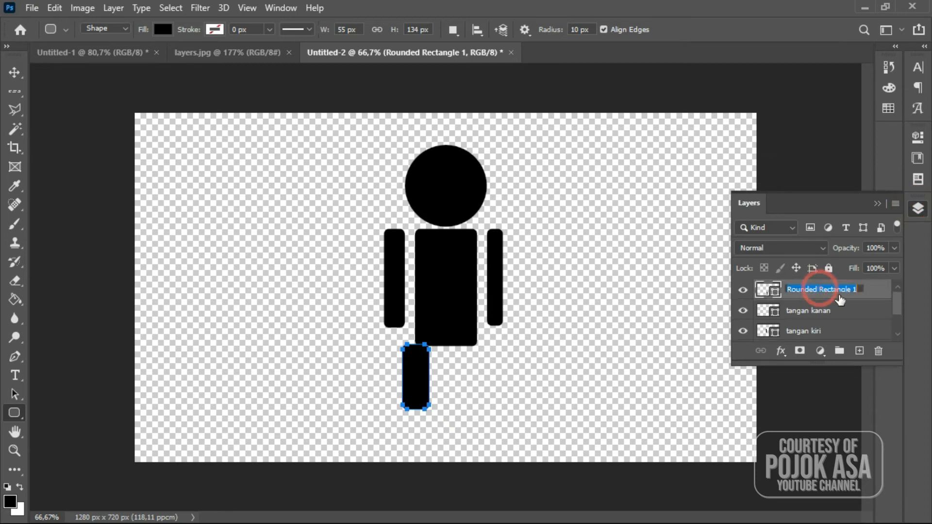
pyautogui.write('kaki kanan')
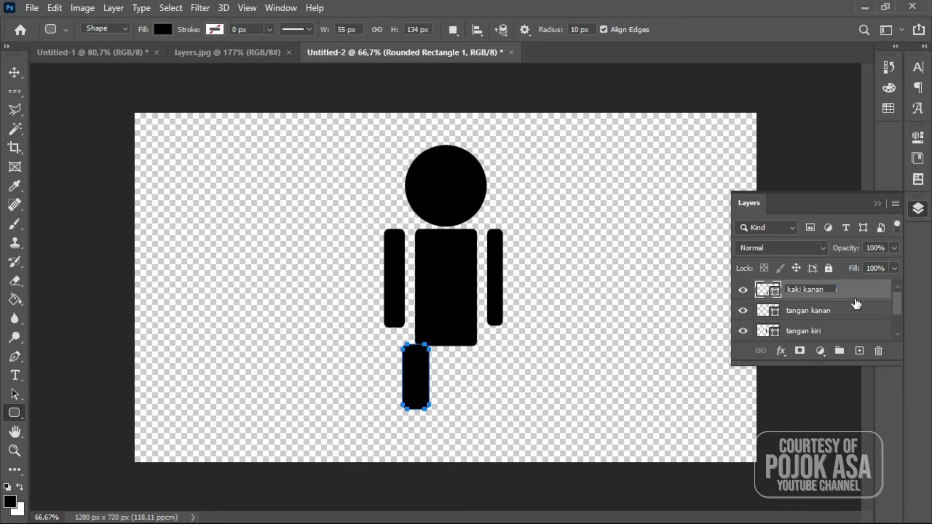
pyautogui.click(838, 314)
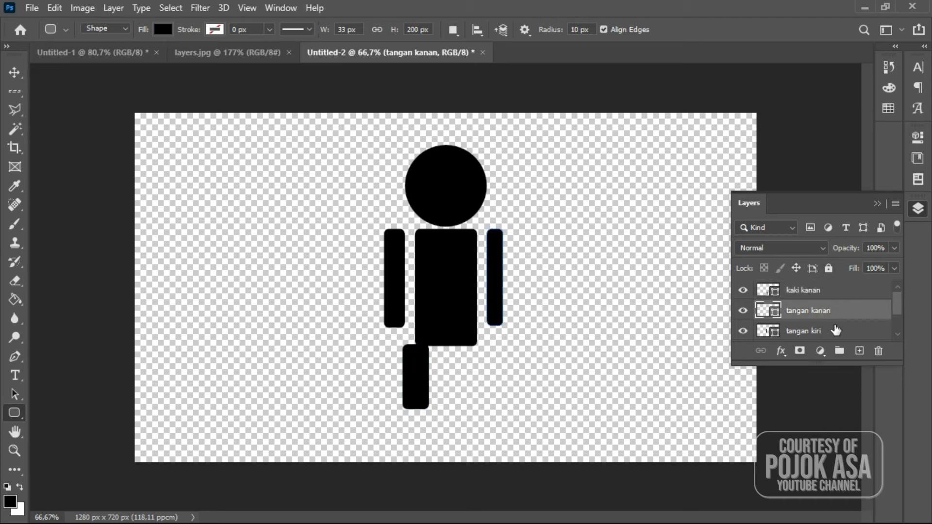
# Draw a rounded rectangle about 46 × 140 px below the torso's lower-right corner as the second leg, above the kaki kanan layer.
pyautogui.click(820, 291)
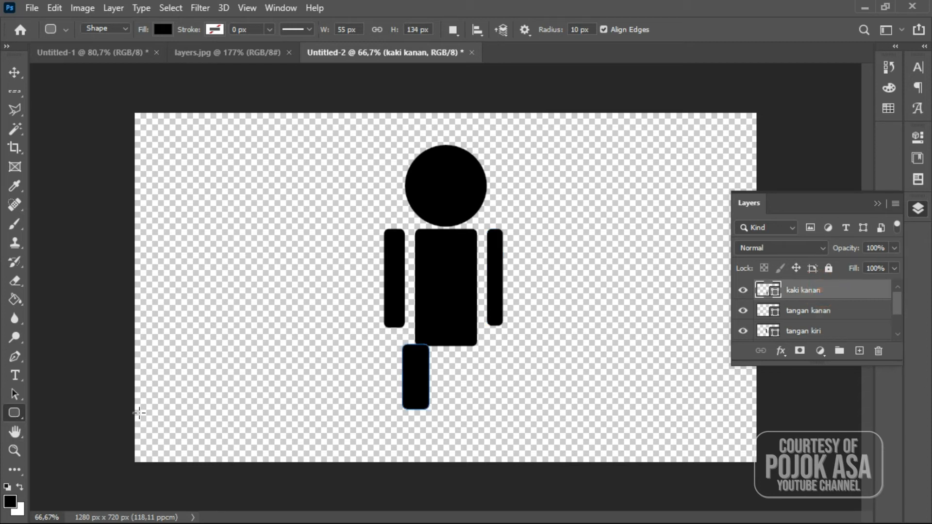
pyautogui.moveTo(464, 343); pyautogui.dragTo(487, 410)
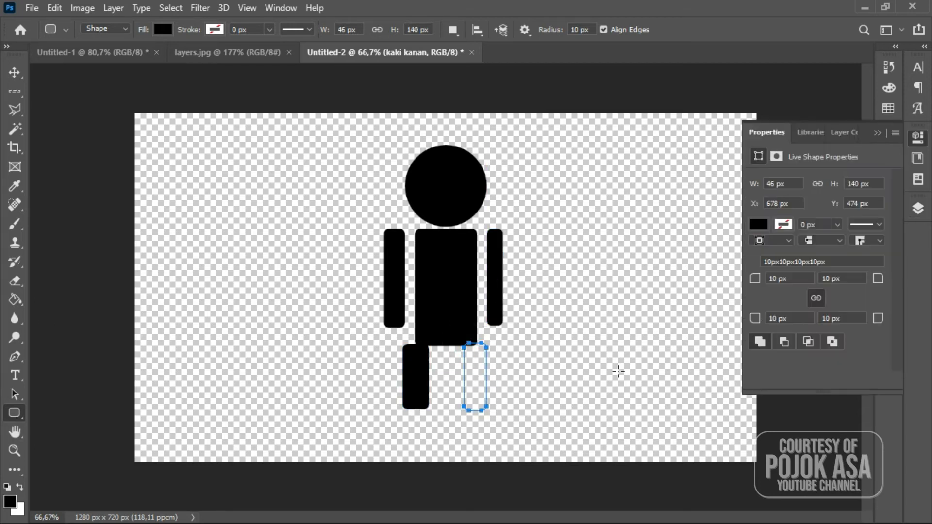
# Rename the second leg's layer as kaki kiri.
pyautogui.click(917, 207)
pyautogui.doubleClick(835, 290)
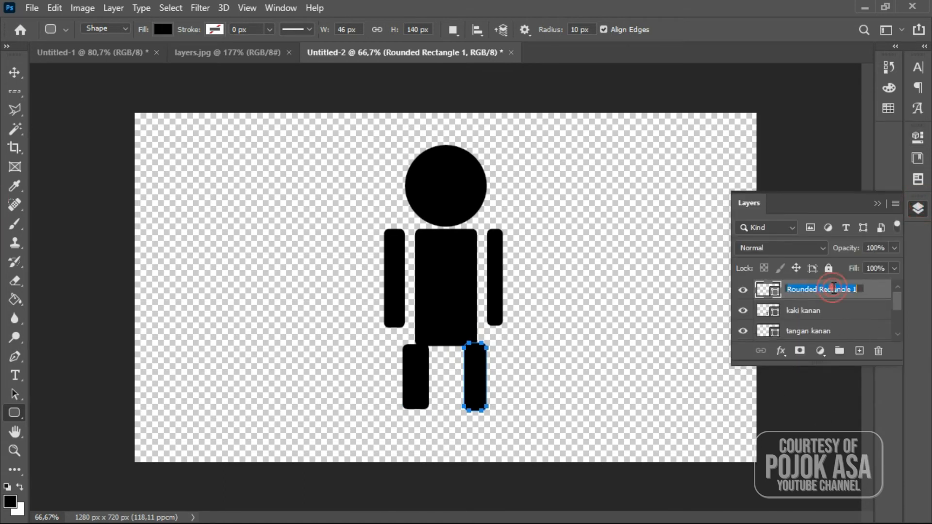
pyautogui.write('kaki')
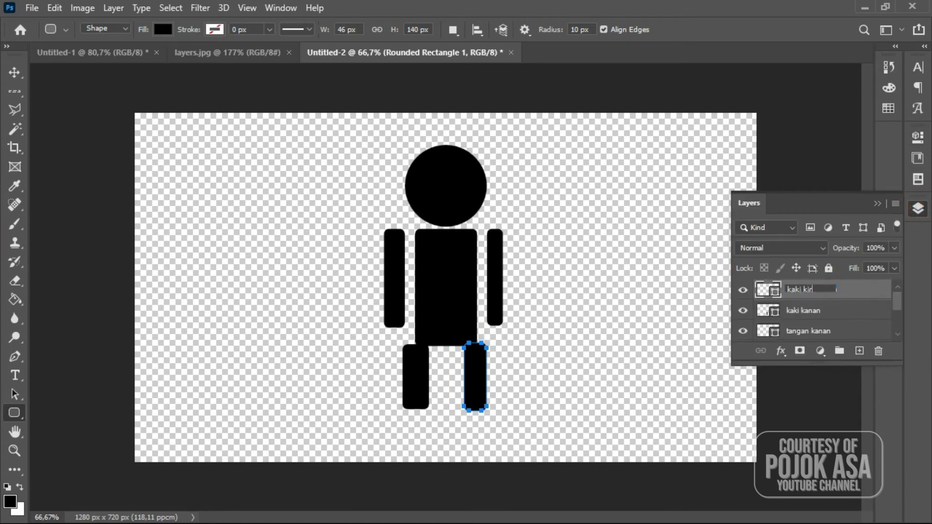
pyautogui.write(' kiri')
pyautogui.press('Return')
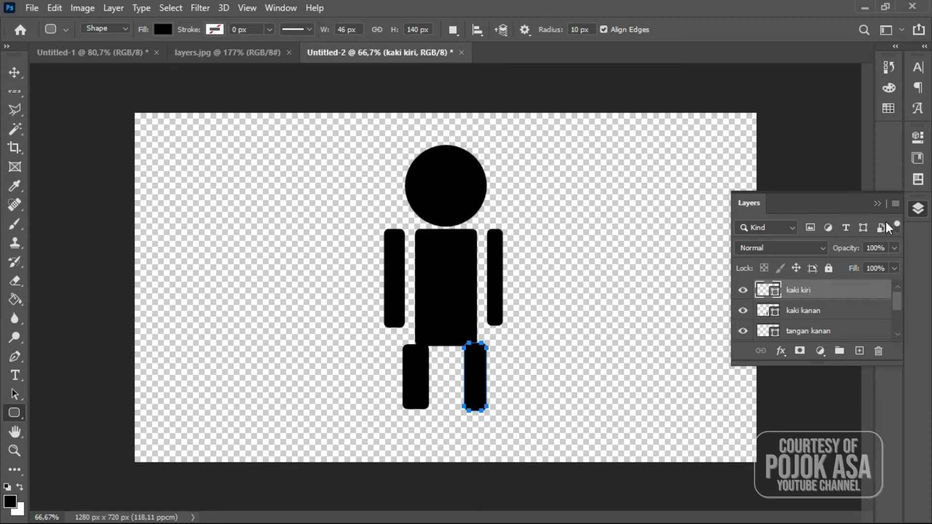
# Extend the layer list to display every body-part layer and fit the whole canvas in the window.
pyautogui.moveTo(857, 362); pyautogui.dragTo(856, 496)
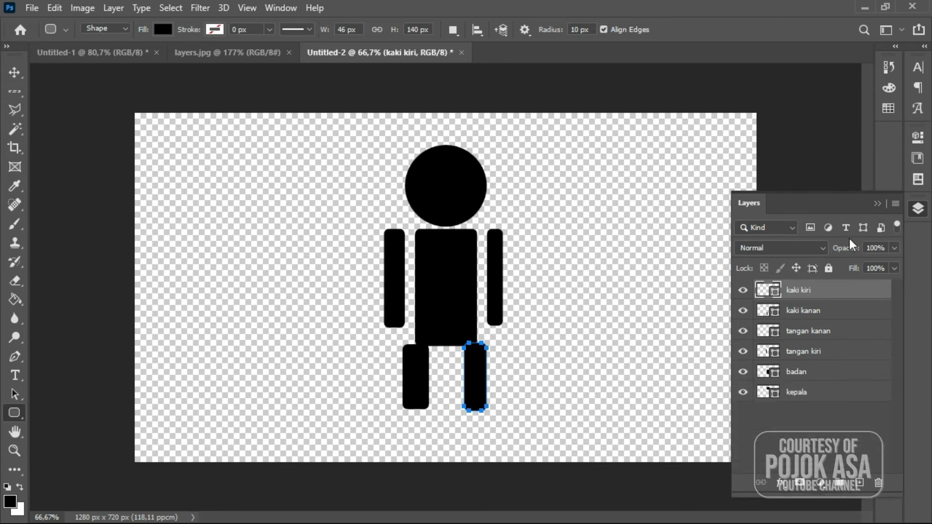
pyautogui.moveTo(834, 192); pyautogui.dragTo(837, 139)
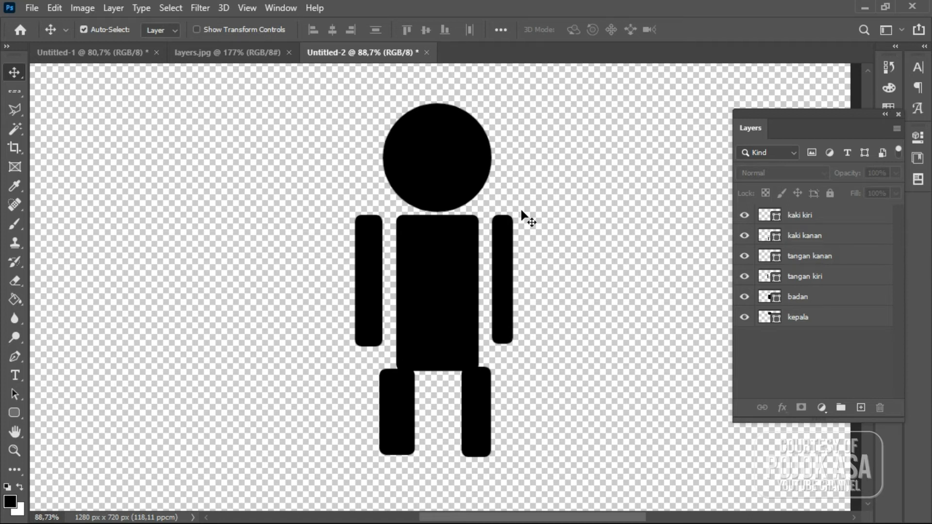
pyautogui.scroll(-2, 565, 263)
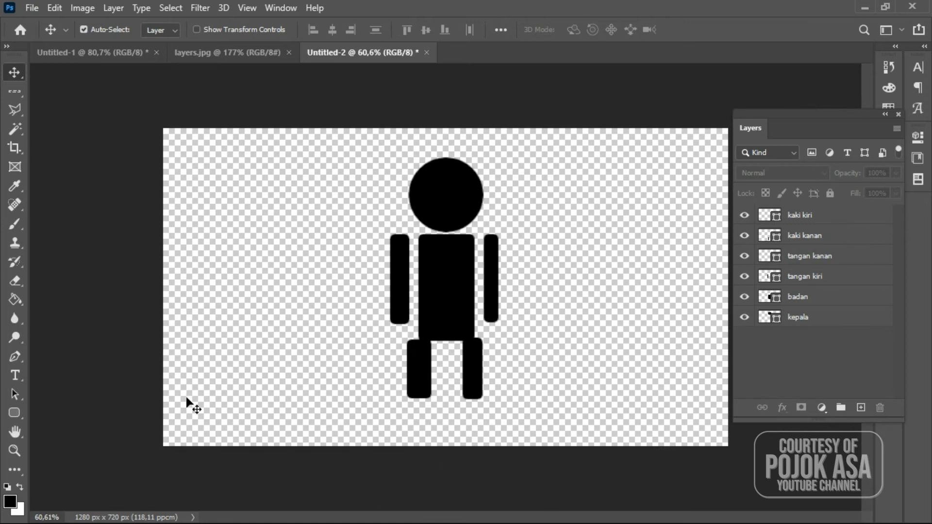
pyautogui.hotkey('ctrl', '0')
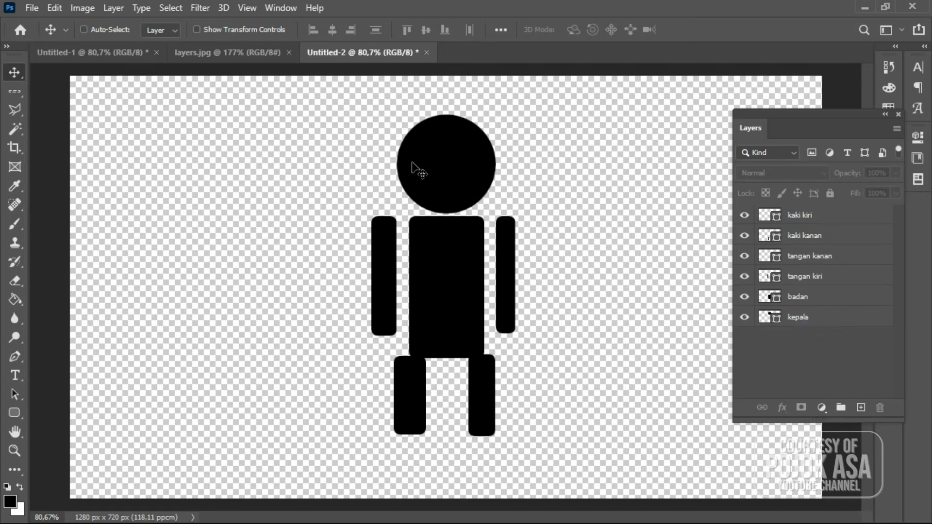
# Move the kepala head slightly up, away from the torso, and deselect its layer.
pyautogui.click(814, 324)
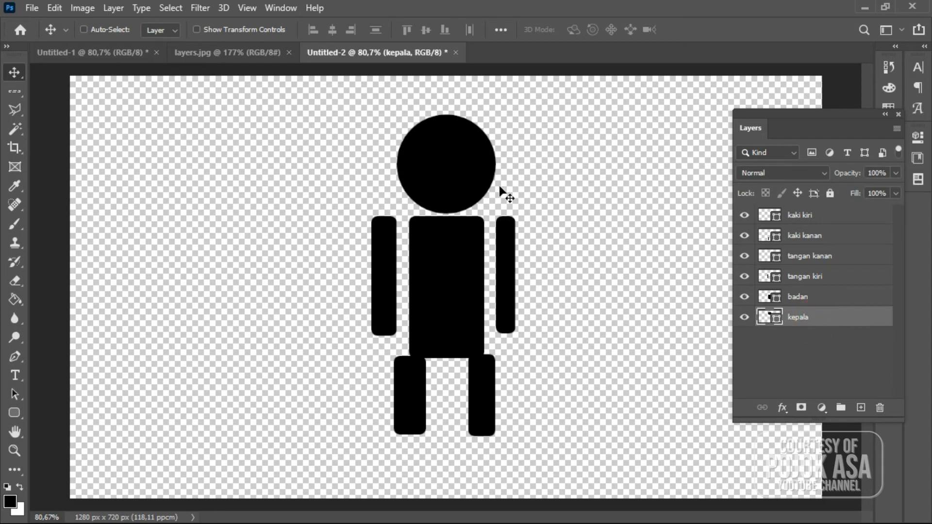
pyautogui.moveTo(463, 171); pyautogui.dragTo(445, 180)
pyautogui.click(799, 376)
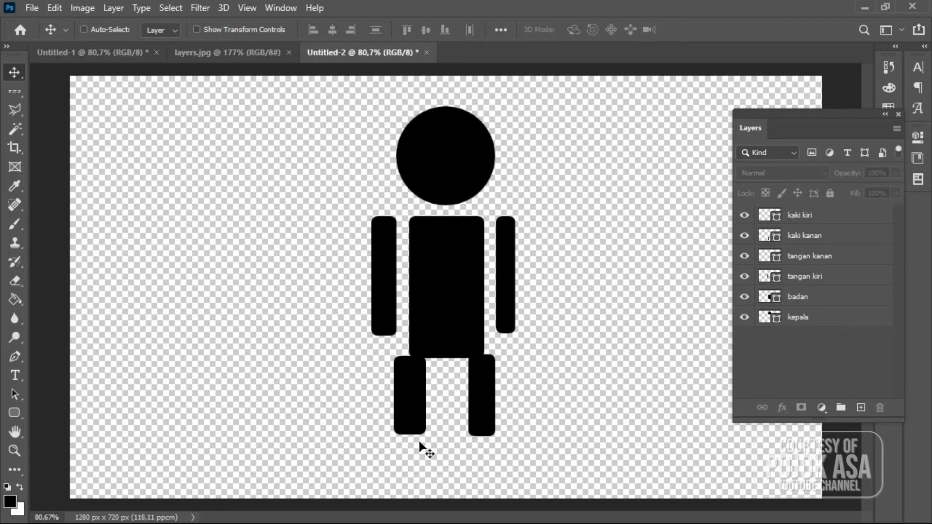
# Nudge the kaki kanan leg slightly up and to the left, and deselect its layer.
pyautogui.click(813, 238)
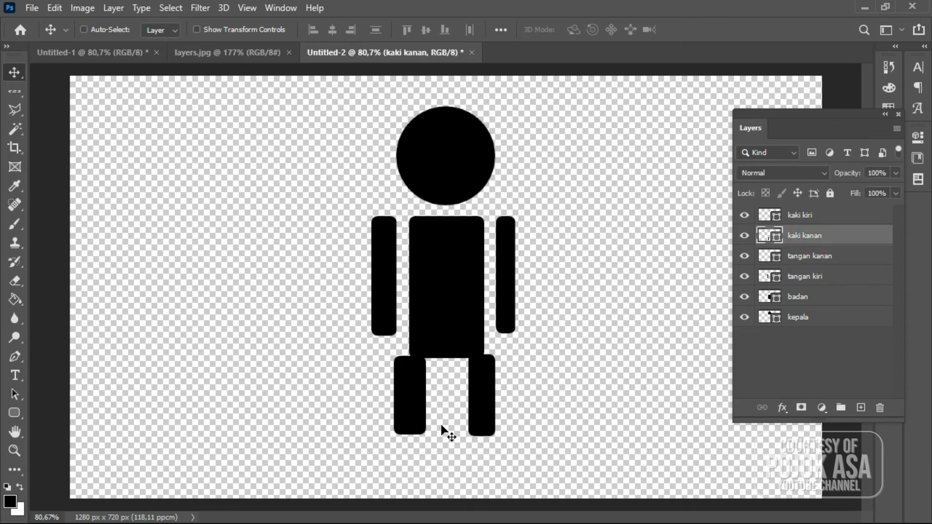
pyautogui.moveTo(410, 410)
pyautogui.mouseDown()
pyautogui.moveTo(317, 409)
pyautogui.moveTo(420, 429)
pyautogui.moveTo(409, 410)
pyautogui.mouseUp()
pyautogui.click(806, 355)
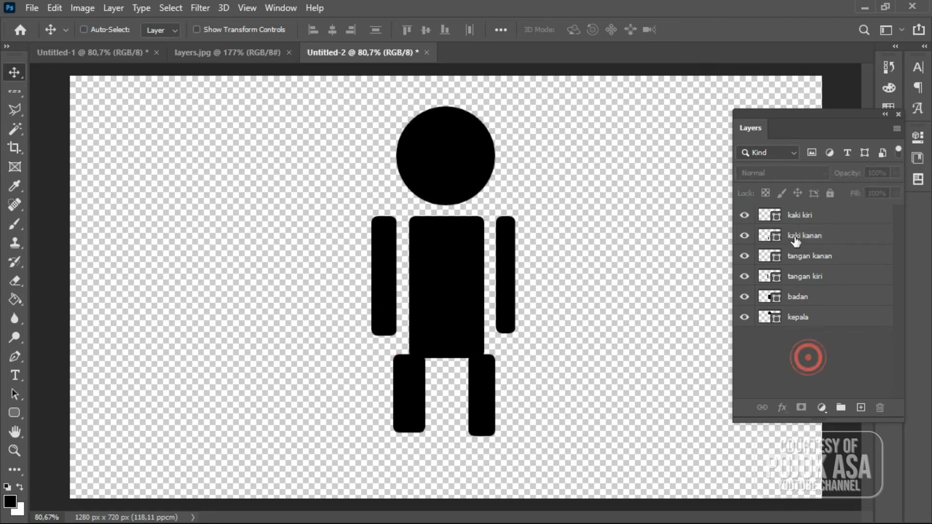
# Shift the kaki kanan leg slightly right and down to meet the torso's lower edge, and leave no layer selected.
pyautogui.click(828, 242)
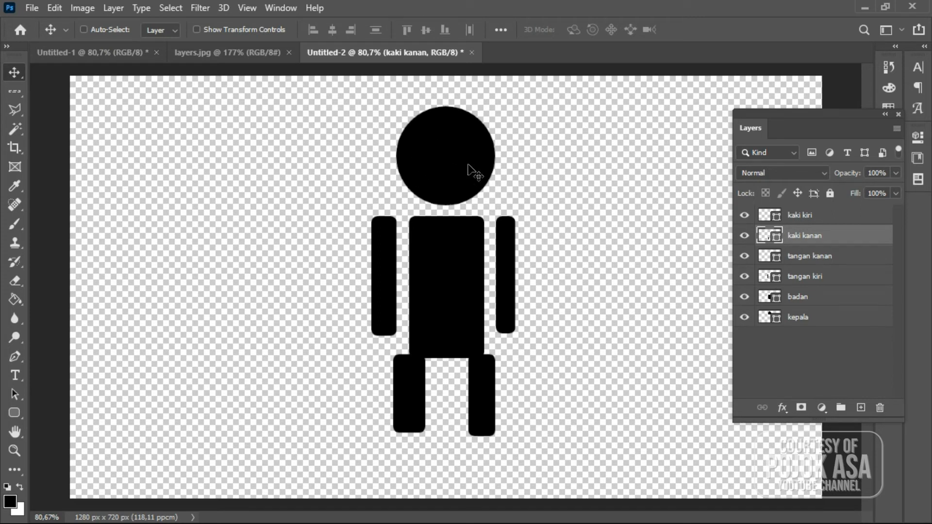
pyautogui.moveTo(444, 164)
pyautogui.mouseDown()
pyautogui.moveTo(547, 173)
pyautogui.moveTo(536, 190)
pyautogui.moveTo(485, 166)
pyautogui.moveTo(462, 170)
pyautogui.moveTo(495, 170)
pyautogui.moveTo(449, 175)
pyautogui.mouseUp()
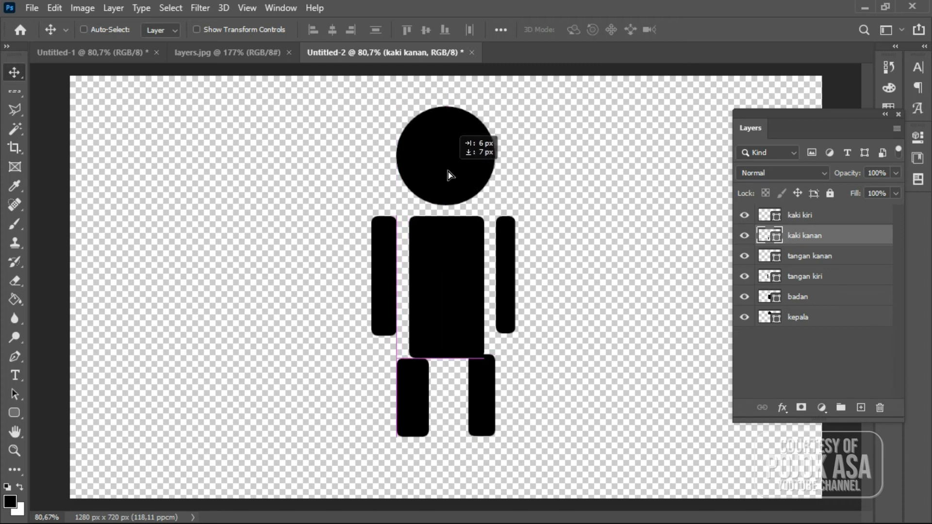
pyautogui.moveTo(449, 174)
pyautogui.mouseDown()
pyautogui.moveTo(483, 167)
pyautogui.moveTo(455, 178)
pyautogui.mouseUp()
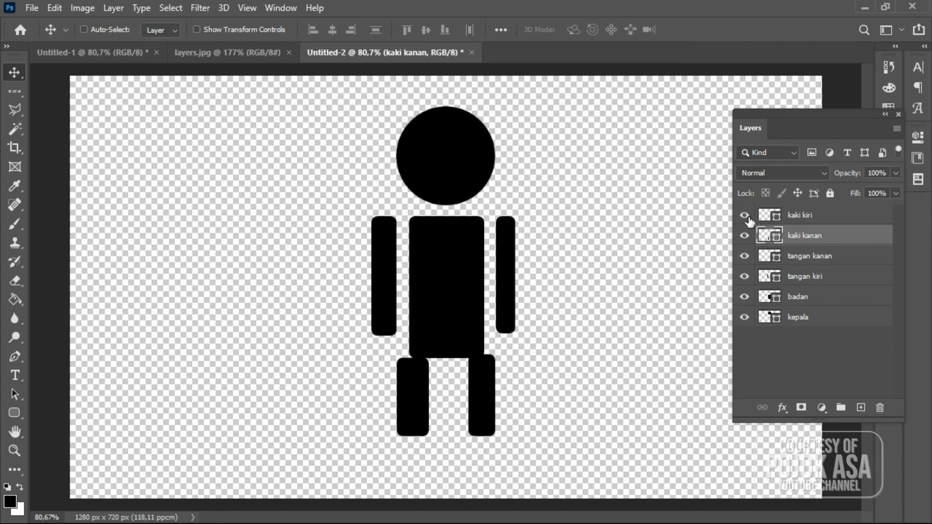
pyautogui.click(801, 217)
pyautogui.click(812, 246)
pyautogui.click(810, 349)
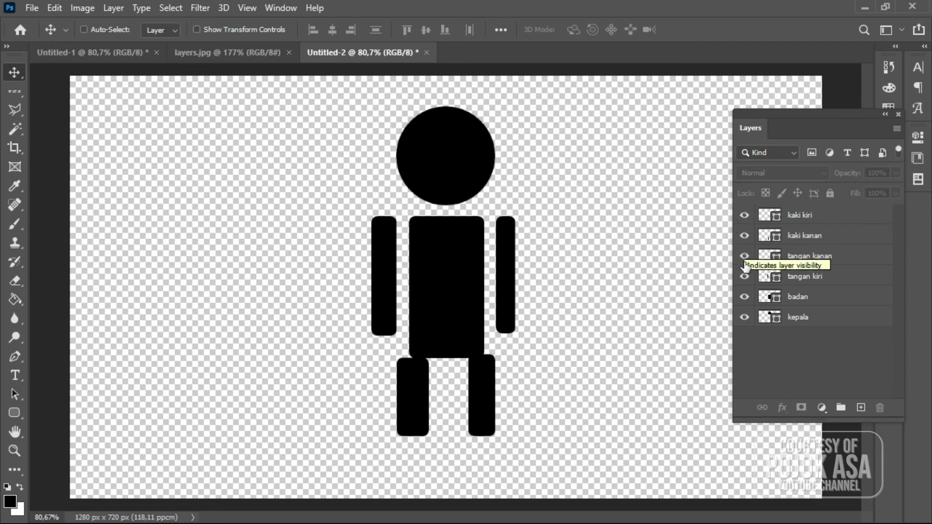
# Hide the kepala layer, show it again, and deselect it.
pyautogui.click(805, 318)
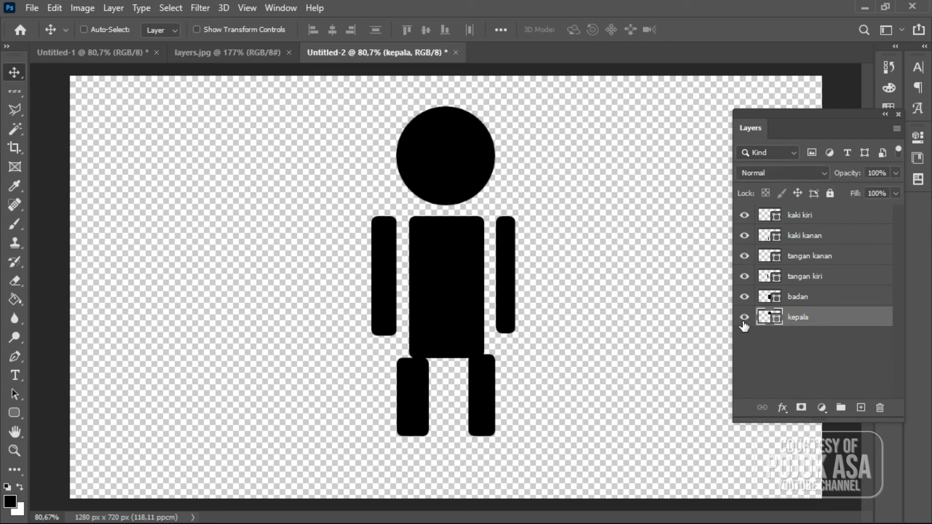
pyautogui.click(744, 318)
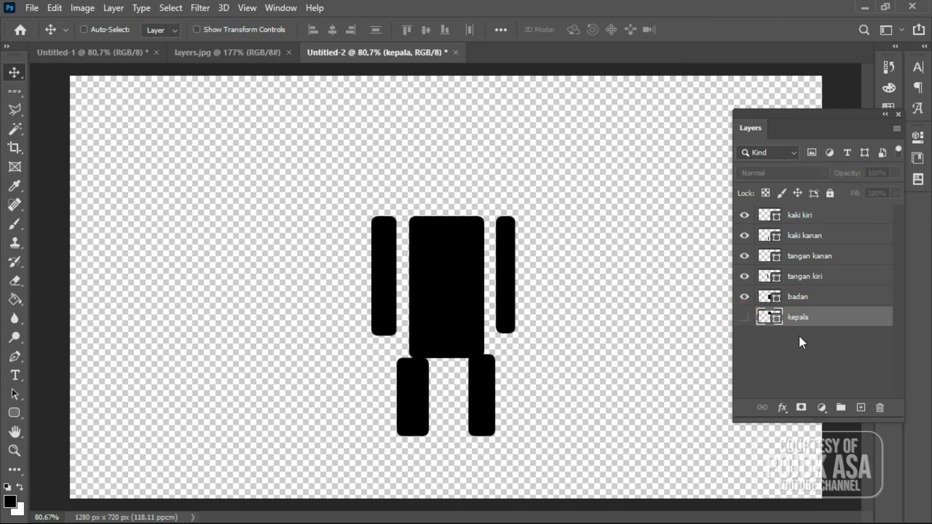
pyautogui.click(744, 317)
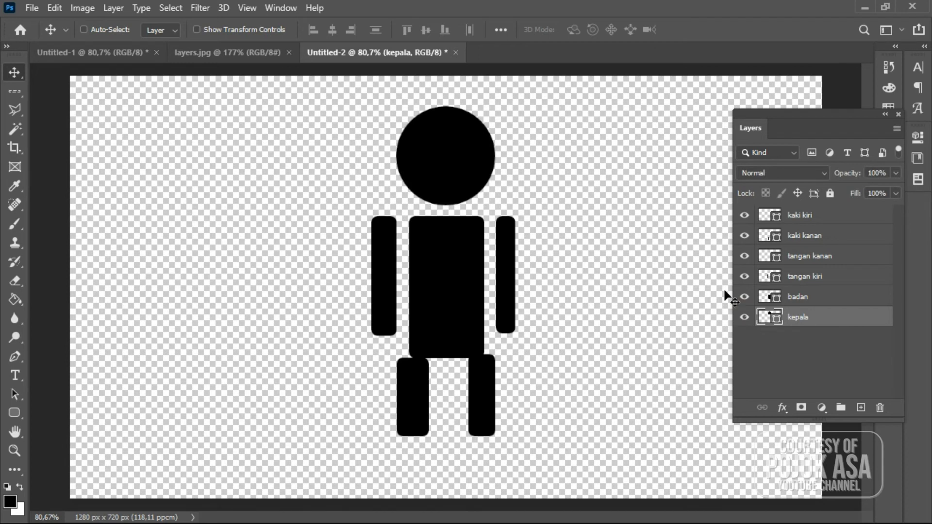
pyautogui.click(793, 349)
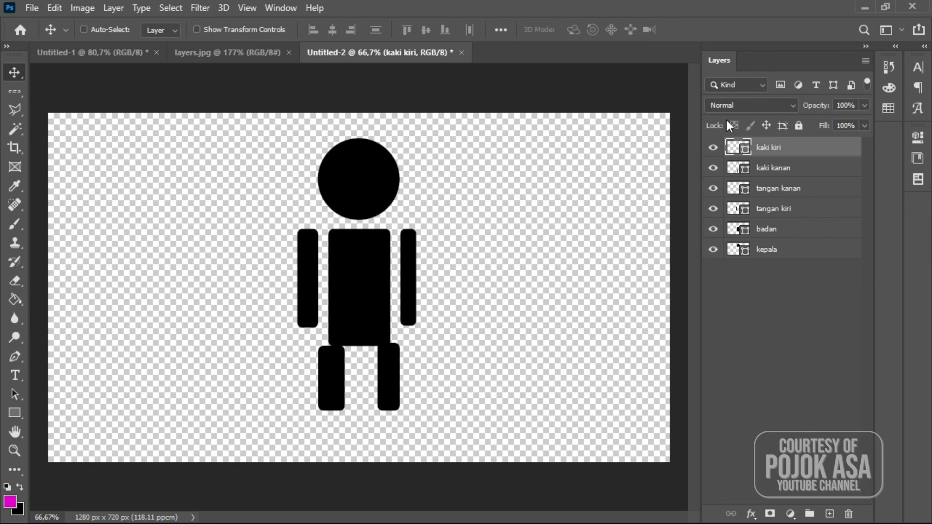
# Go through the layers one by one between kepala and kaki kiri to examine their stacking order, and deselect all.
pyautogui.click(778, 337)
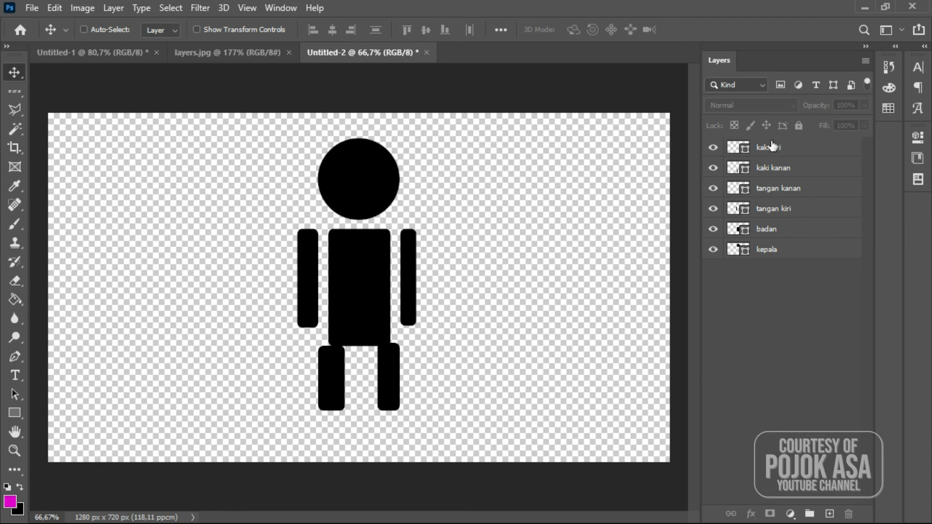
pyautogui.click(788, 251)
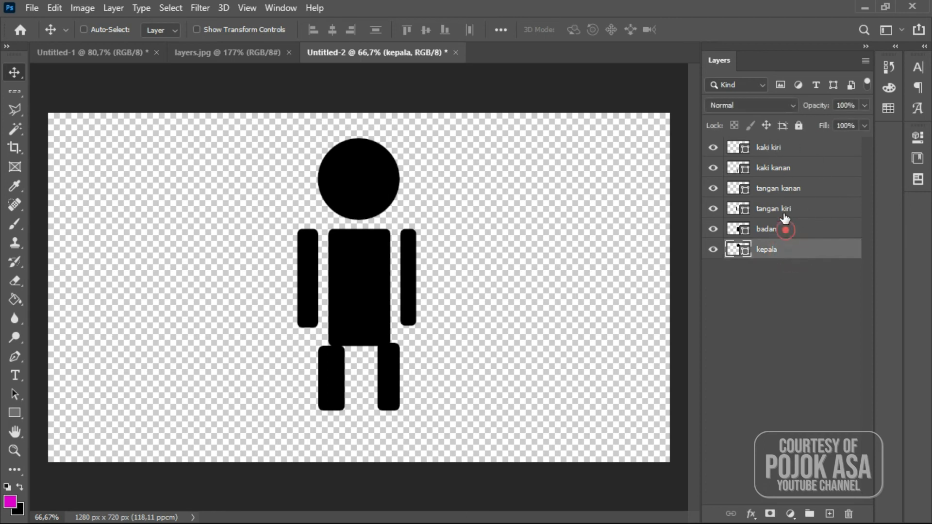
pyautogui.click(785, 229)
pyautogui.click(781, 208)
pyautogui.click(777, 168)
pyautogui.click(779, 188)
pyautogui.click(775, 147)
pyautogui.click(775, 167)
pyautogui.click(779, 188)
pyautogui.click(778, 208)
pyautogui.click(773, 230)
pyautogui.click(775, 258)
pyautogui.click(774, 325)
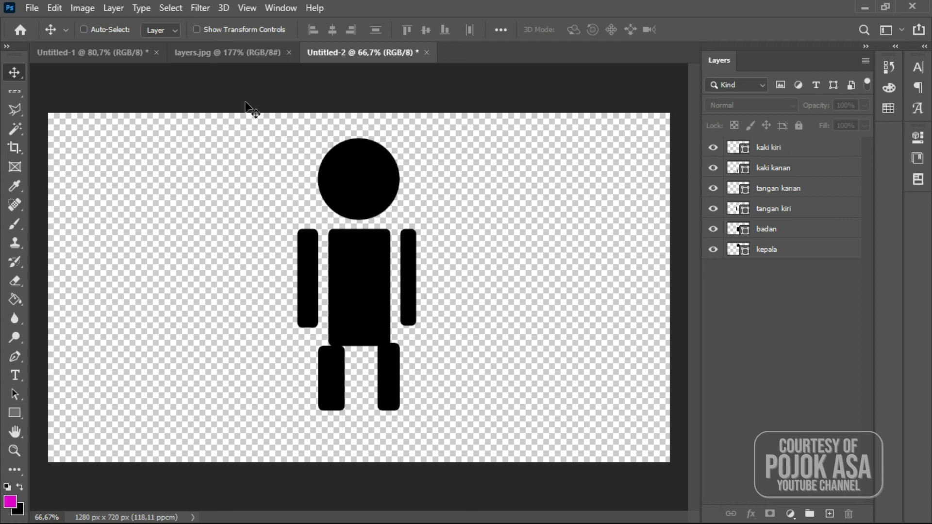
# Draw a magenta rectangle about 1304 × 754 px covering the entire canvas.
pyautogui.click(15, 413)
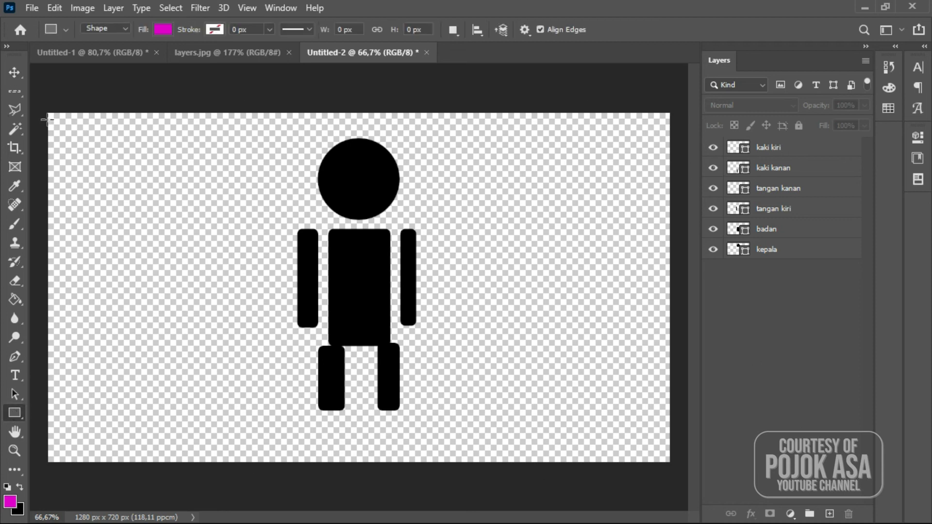
pyautogui.moveTo(108, 168); pyautogui.dragTo(675, 474)
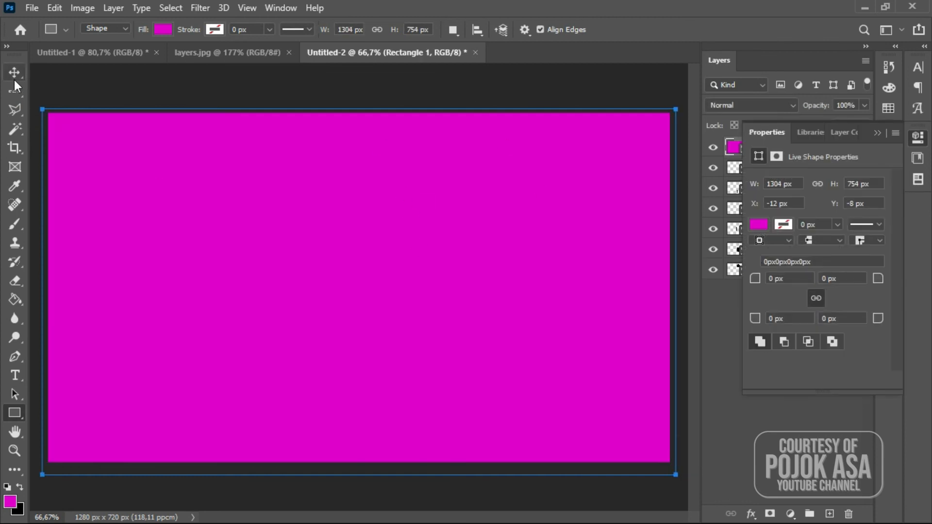
pyautogui.click(877, 133)
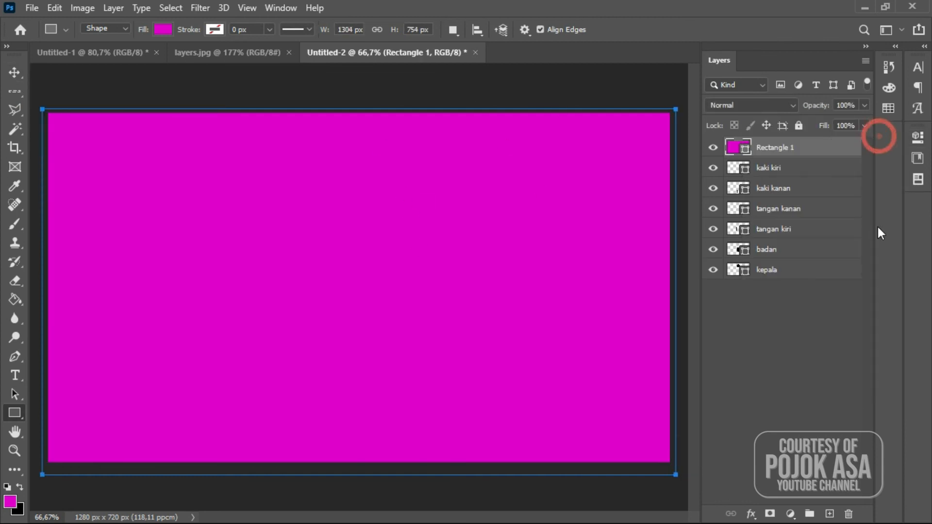
# Rename the magenta rectangle's layer as background and switch to the Move tool.
pyautogui.doubleClick(771, 150)
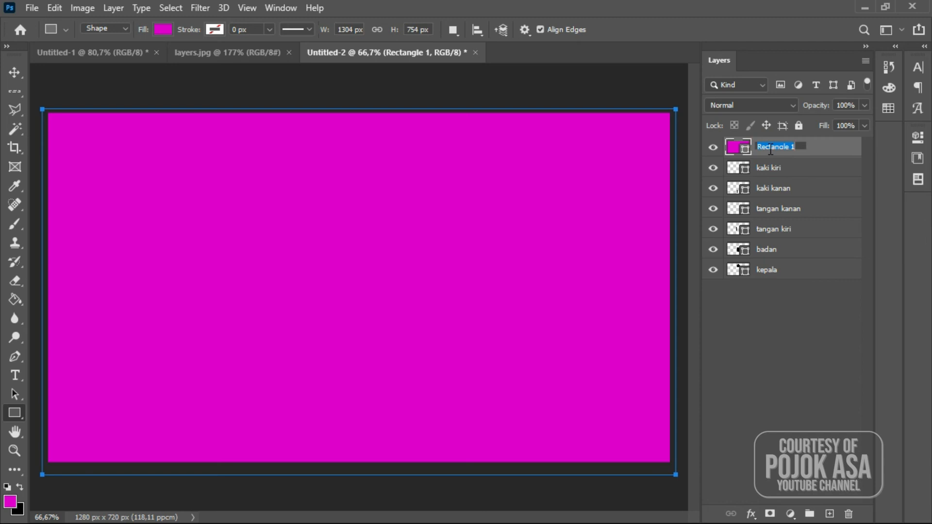
pyautogui.write('b')
pyautogui.press('Return')
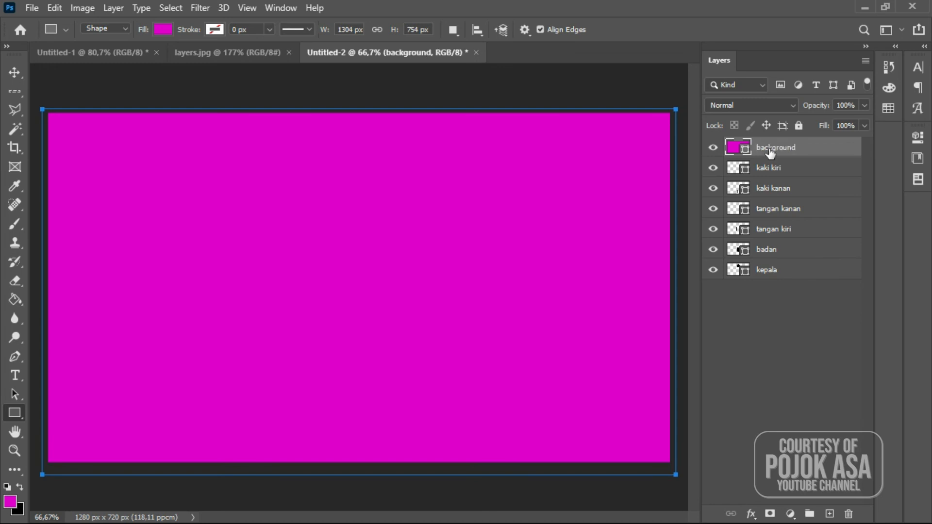
pyautogui.click(15, 72)
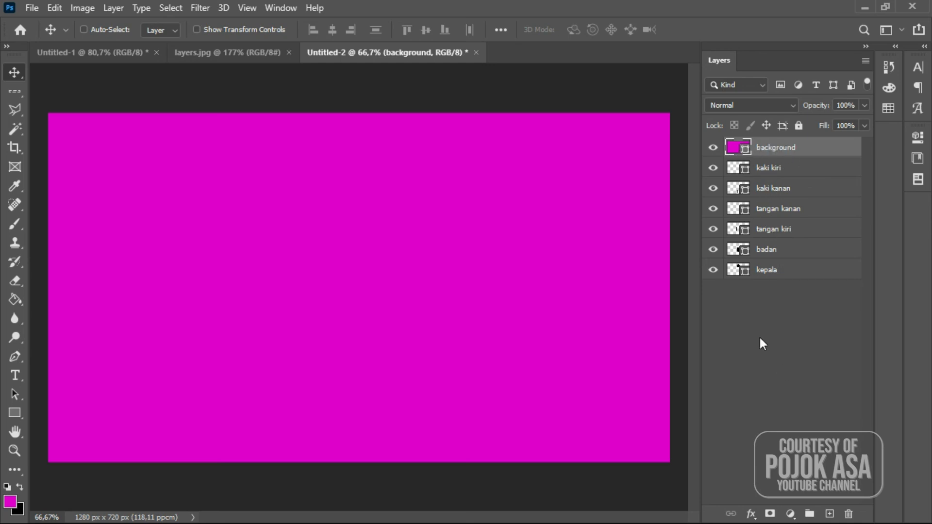
# Hide the background layer to reveal the figure underneath, and show it again.
pyautogui.click(751, 147)
pyautogui.click(712, 151)
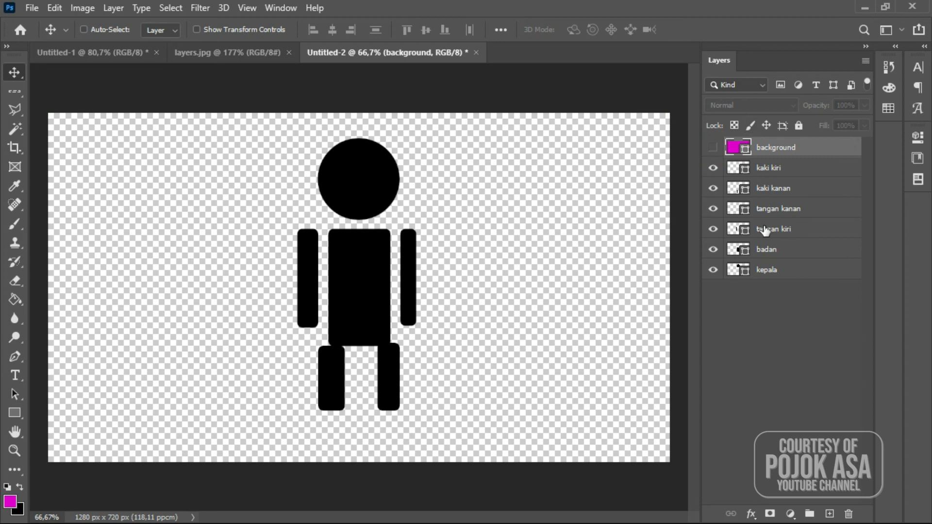
pyautogui.click(712, 147)
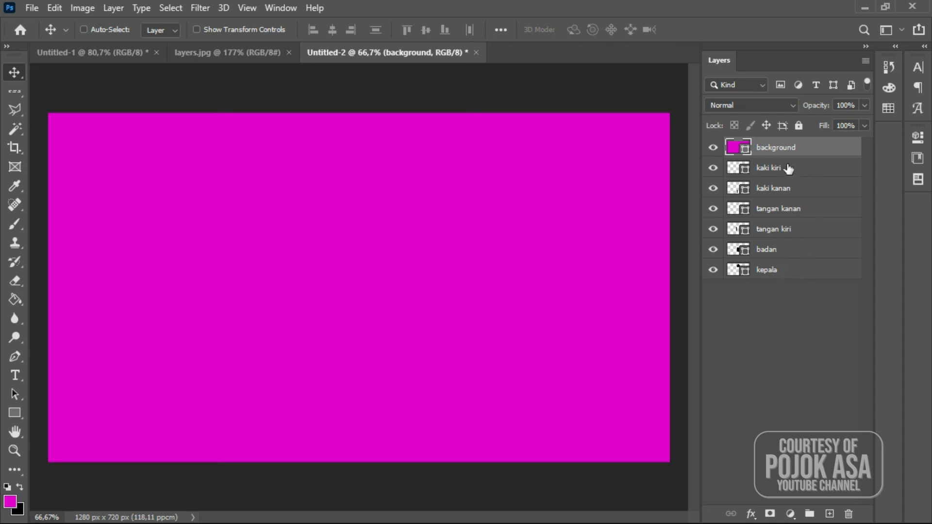
# Move the background layer to the bottom of the layer stack, below kepala, and compare it with the body-part layers.
pyautogui.moveTo(812, 150); pyautogui.dragTo(812, 279)
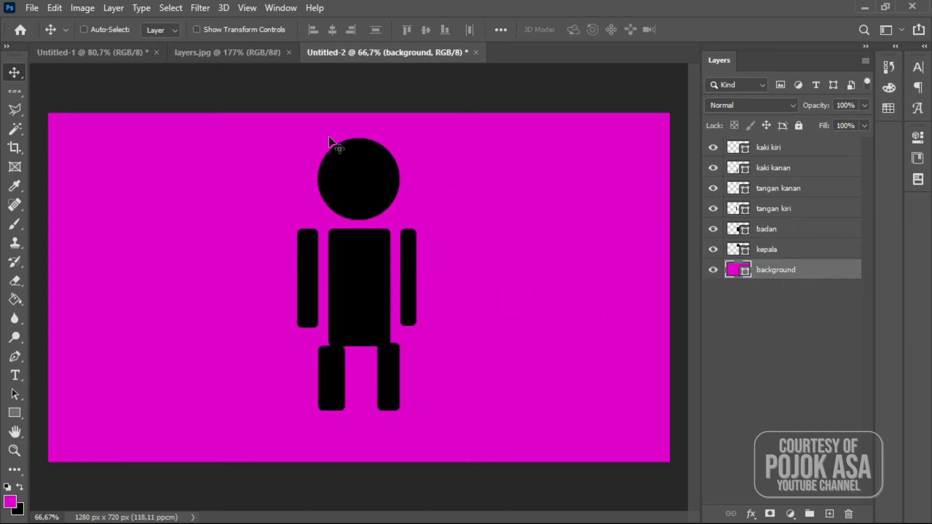
pyautogui.click(776, 272)
pyautogui.click(773, 229)
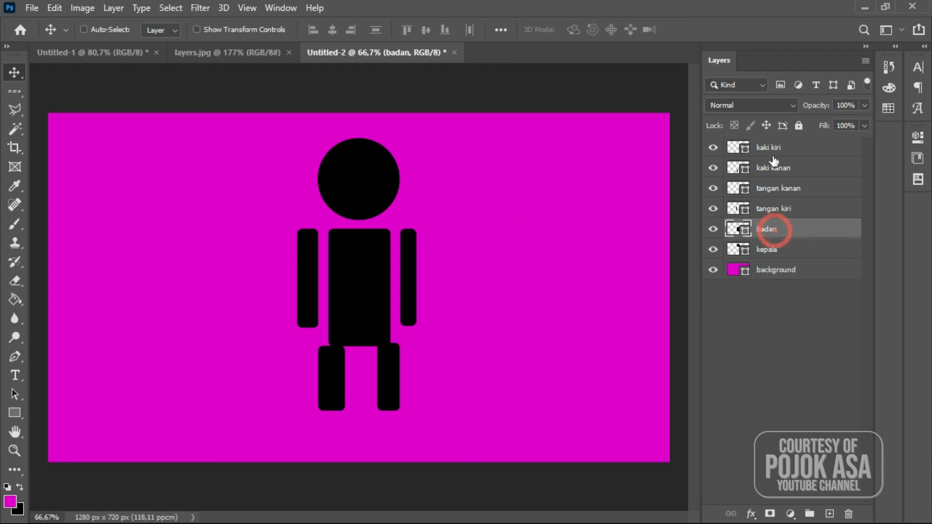
pyautogui.click(781, 192)
pyautogui.click(779, 213)
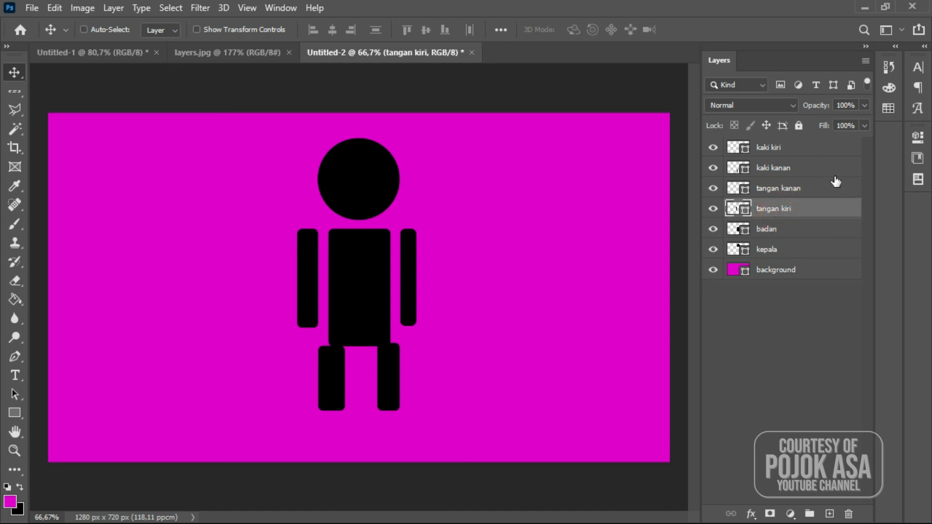
# Move the kepala layer beneath the background layer, return it directly above background, and deselect it.
pyautogui.moveTo(779, 249); pyautogui.dragTo(777, 282)
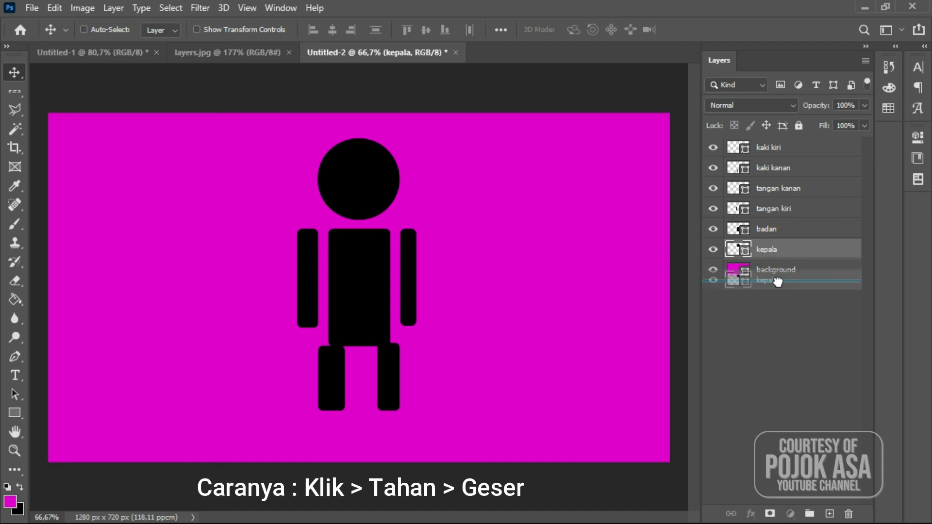
pyautogui.moveTo(778, 282); pyautogui.dragTo(777, 282)
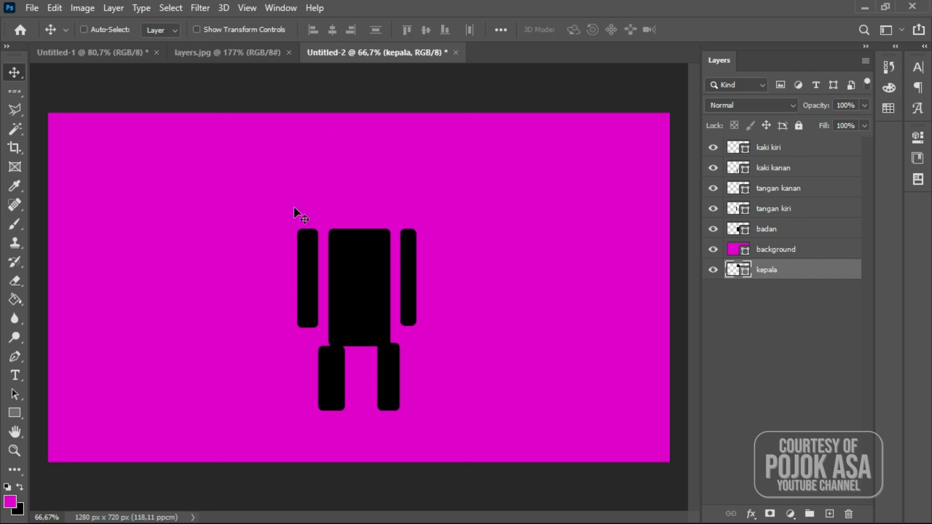
pyautogui.click(781, 255)
pyautogui.click(764, 323)
pyautogui.moveTo(737, 272); pyautogui.dragTo(787, 250)
pyautogui.click(769, 317)
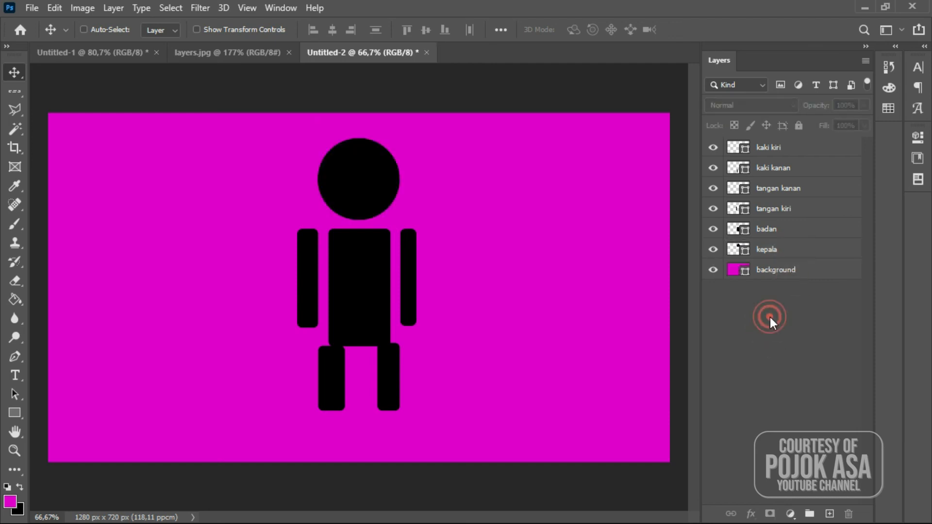